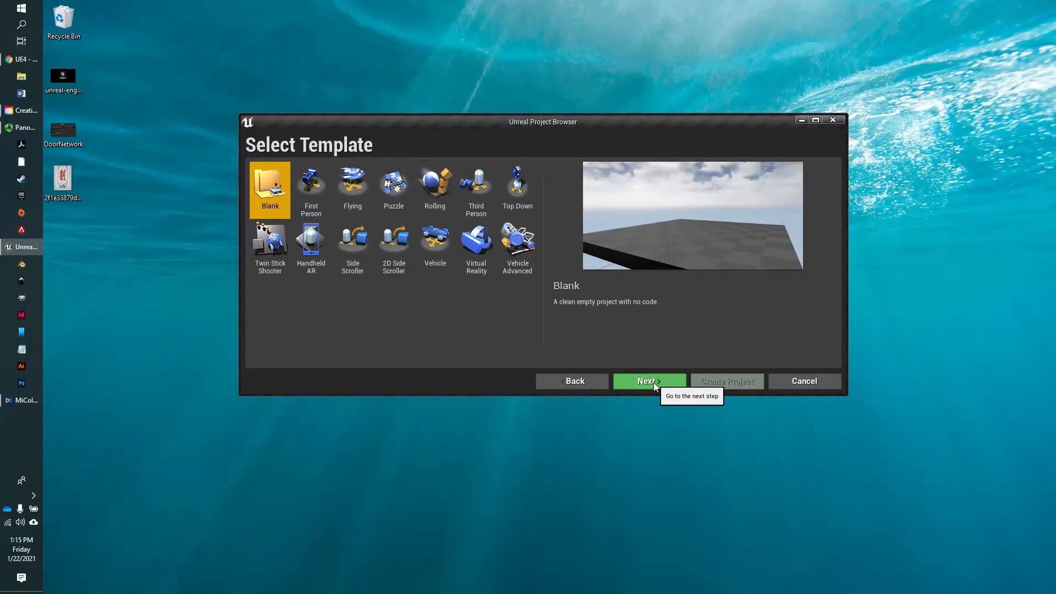
- Create a new project from the First Person template with the name light1
left_click(311, 195)
left_click(616, 384)
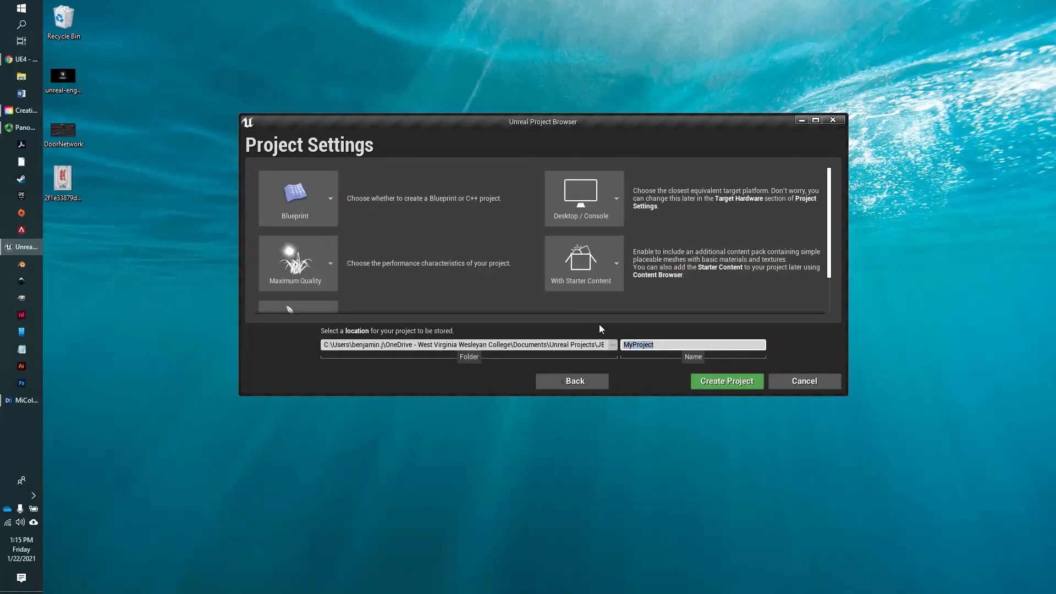
type("lite")
left_click(698, 381)
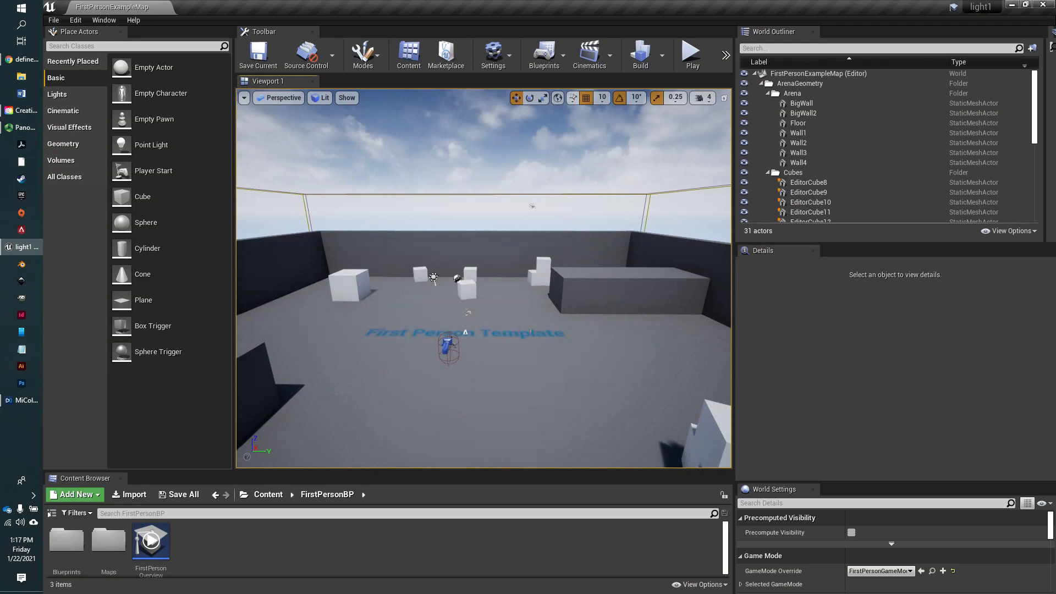
- Create a new level from the Empty Level template
right_click_drag(540, 310, 516, 321)
left_click(53, 20)
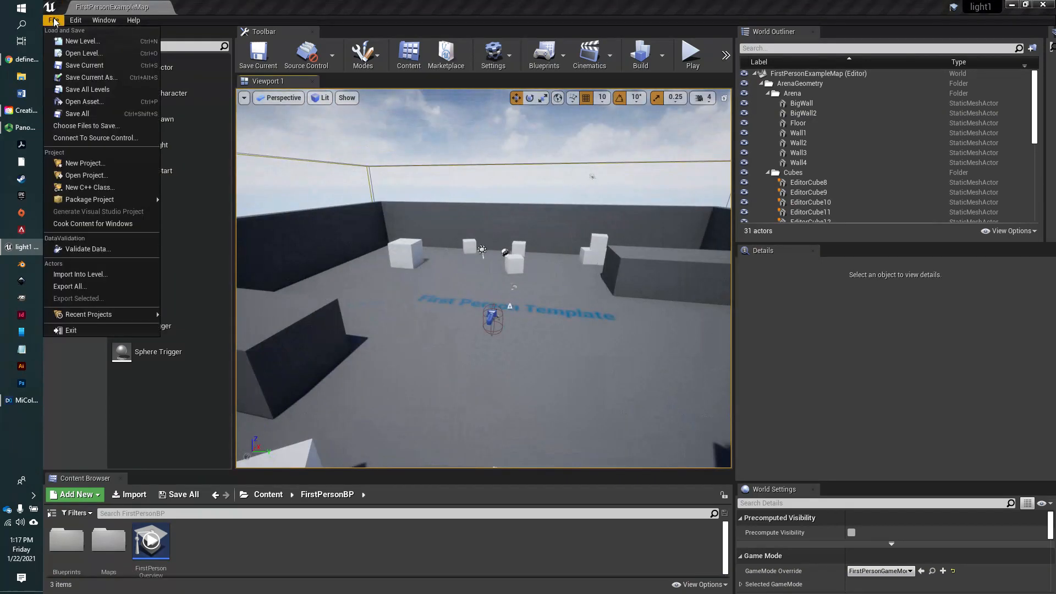
left_click(82, 42)
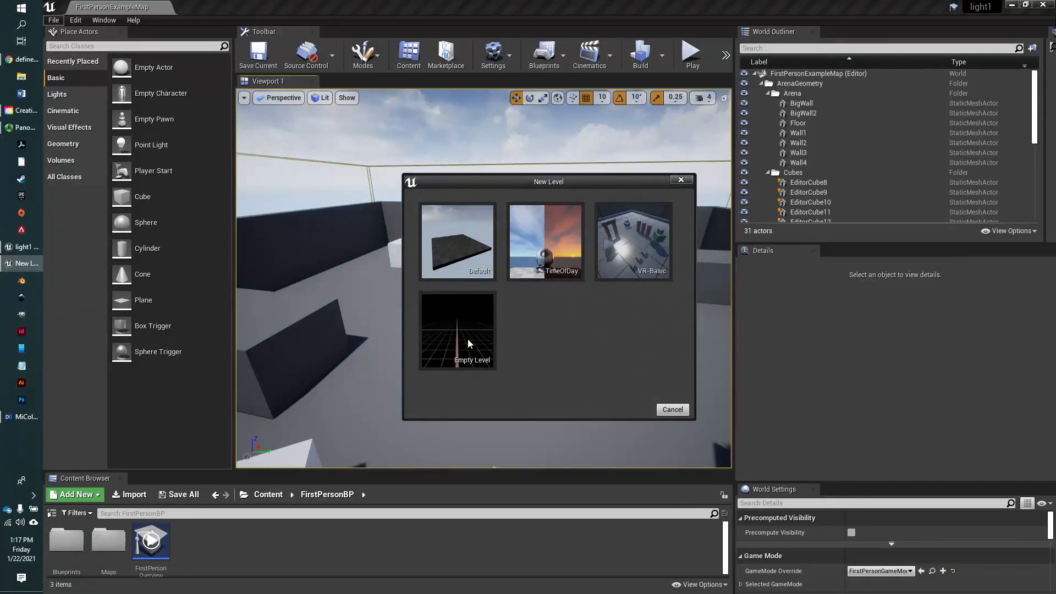
left_click(469, 344)
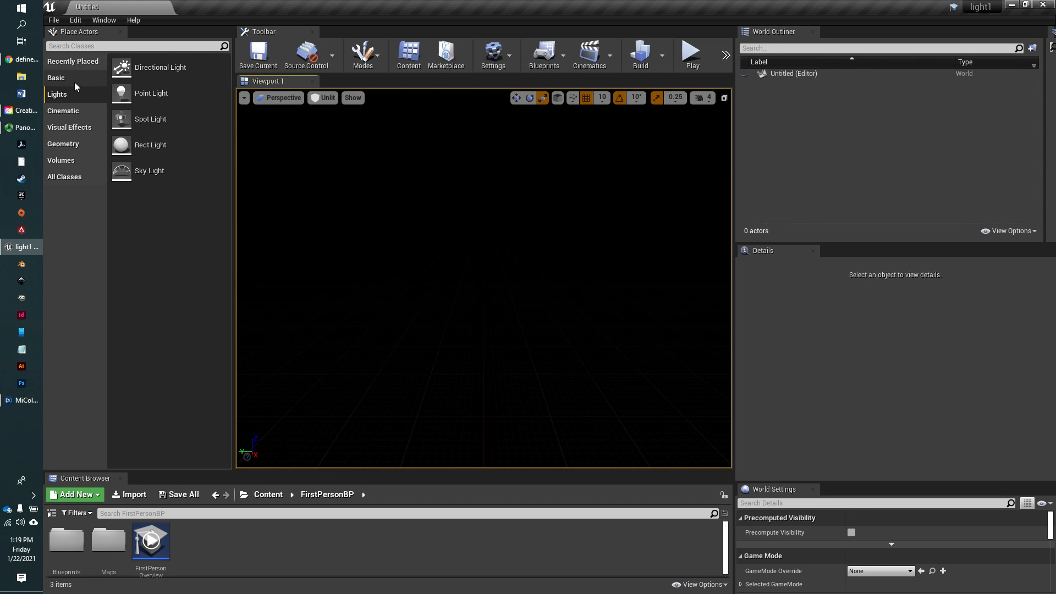
- Place a box geometry brush in the level and set its scale to 10 in X and Y
left_click(65, 143)
mouse_move(137, 66)
left_mouse_down()
mouse_move(163, 108)
mouse_move(443, 337)
left_mouse_up()
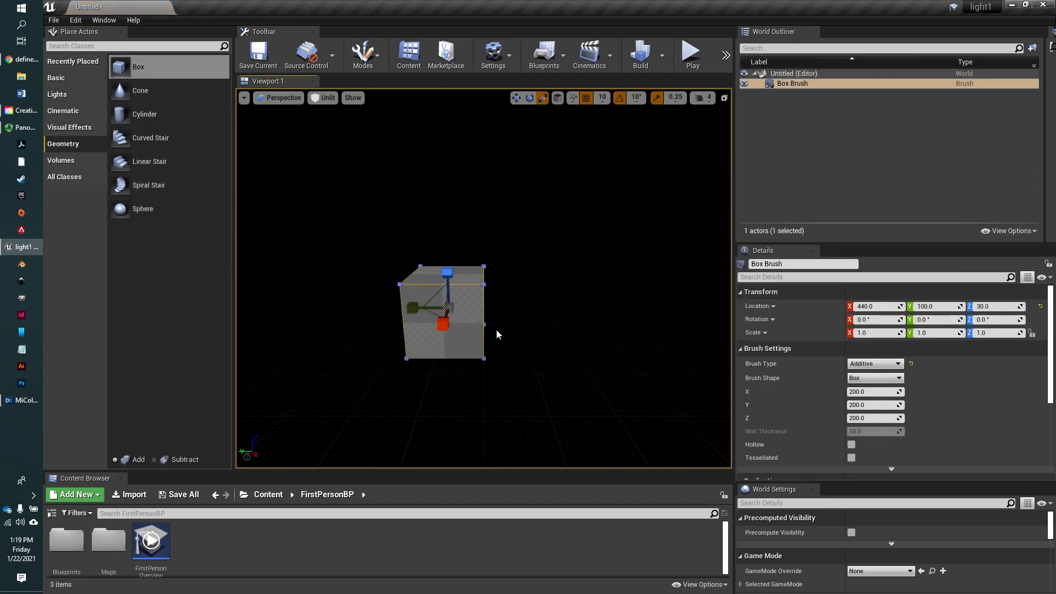
left_click_drag(861, 335, 844, 335)
type("1")
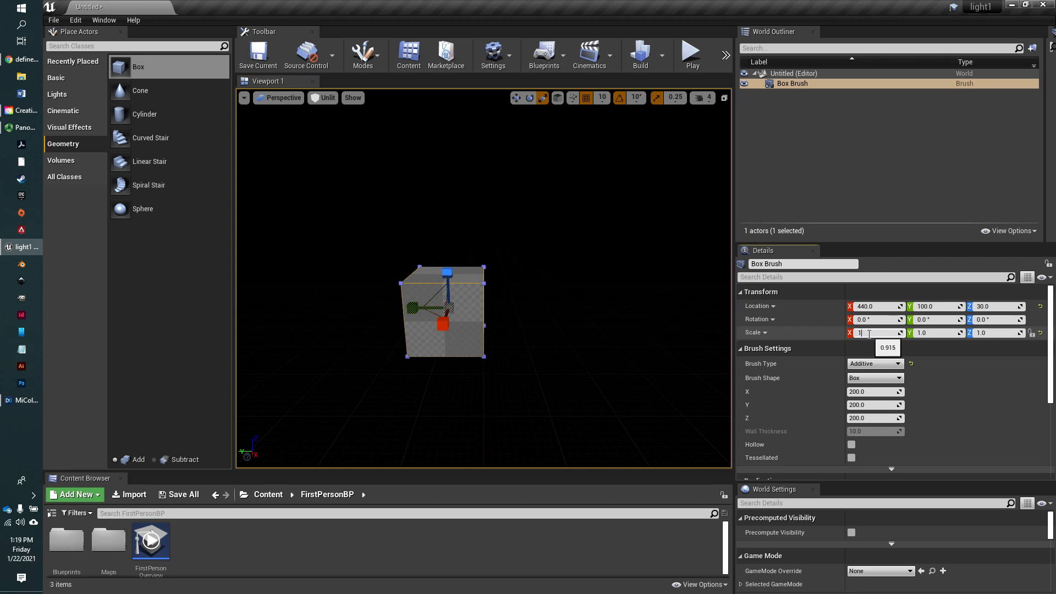
type("0")
key("Tab")
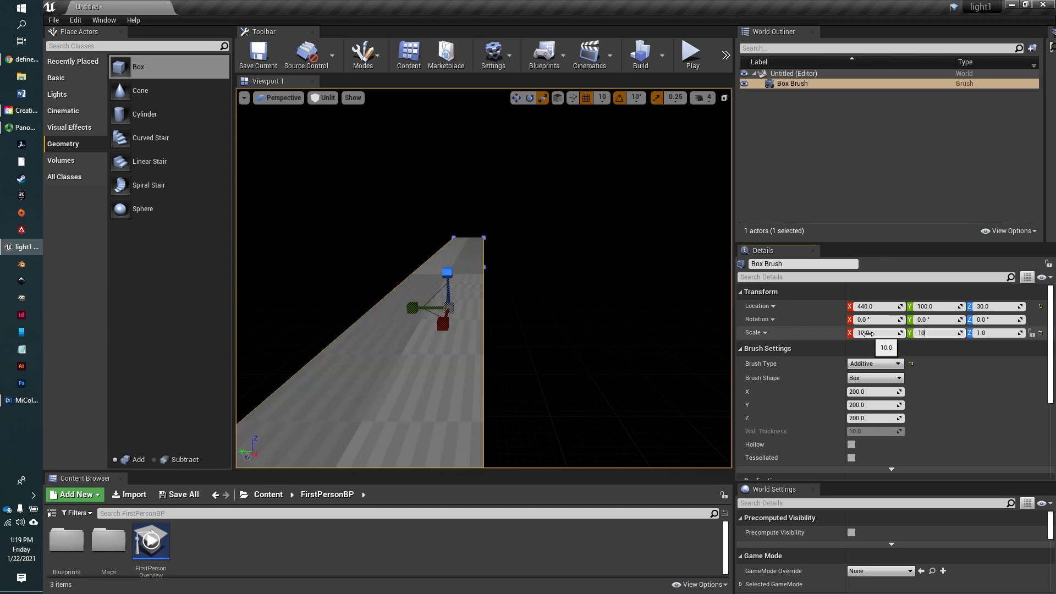
type("10")
key("Return")
- Add a second box brush and a sphere brush at separate places on the large floor box
mouse_move(549, 354)
right_mouse_down()
mouse_move(548, 247)
mouse_move(549, 354)
mouse_move(509, 352)
mouse_move(537, 353)
right_mouse_up()
scroll(570, 356, "down", 3)
right_click_drag(364, 261, 389, 231)
mouse_move(126, 66)
left_mouse_down()
mouse_move(259, 175)
mouse_move(425, 269)
mouse_move(419, 277)
left_mouse_up()
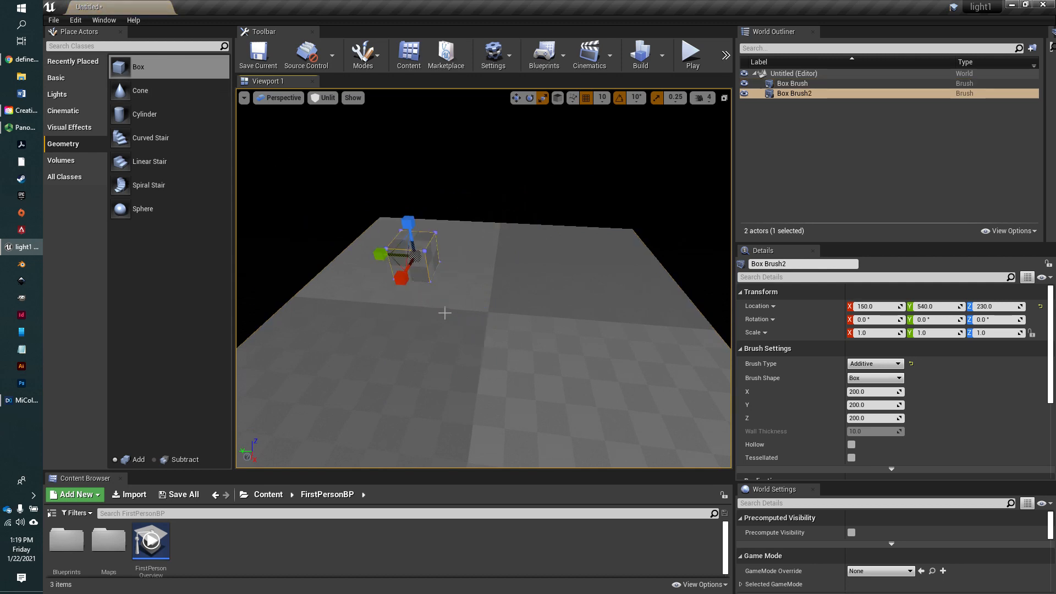
mouse_move(141, 209)
left_mouse_down()
mouse_move(587, 372)
mouse_move(636, 341)
mouse_move(629, 365)
mouse_move(632, 355)
left_mouse_up()
key("w")
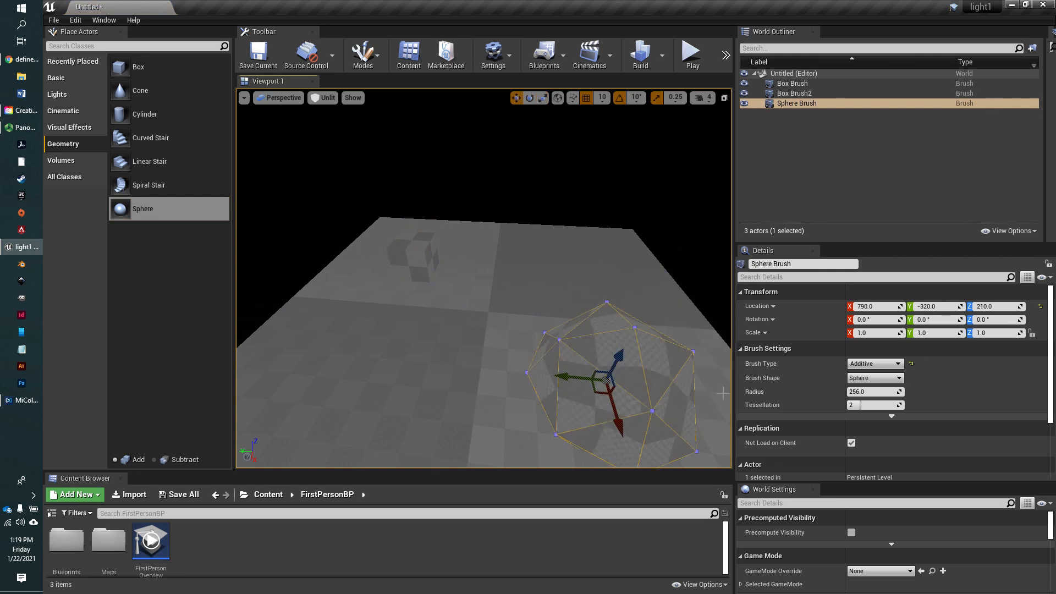
- Increase the sphere brush's tessellation for a smoother surface
left_click_drag(873, 409, 887, 408)
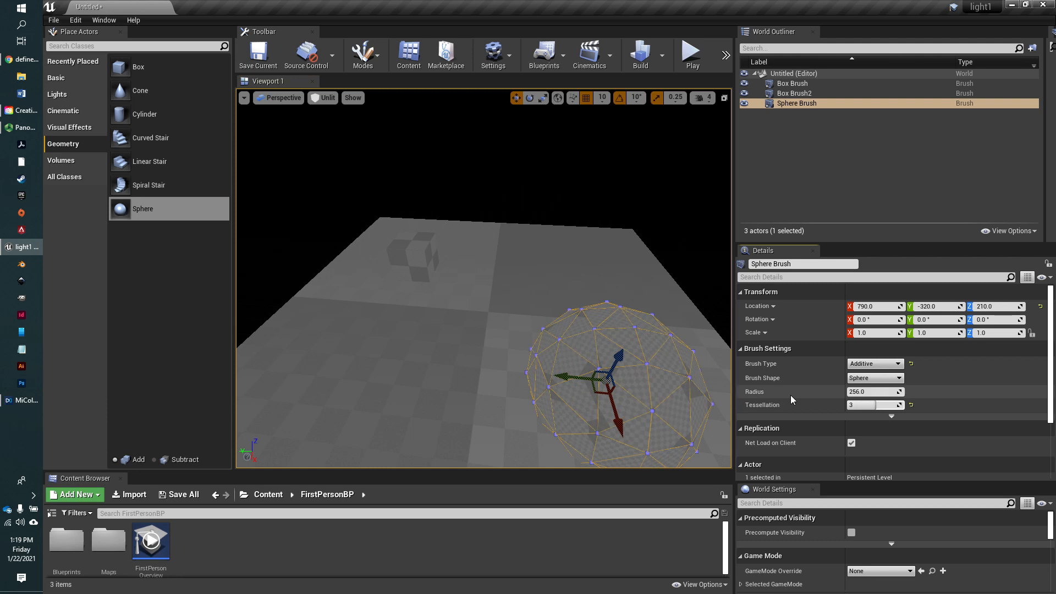
left_click_drag(876, 406, 890, 406)
mouse_move(476, 363)
right_mouse_down()
mouse_move(396, 336)
mouse_move(461, 373)
mouse_move(598, 369)
mouse_move(605, 379)
mouse_move(463, 363)
mouse_move(452, 349)
mouse_move(511, 381)
right_mouse_up()
scroll(484, 368, "up", 5)
right_click(426, 327)
left_click(385, 295)
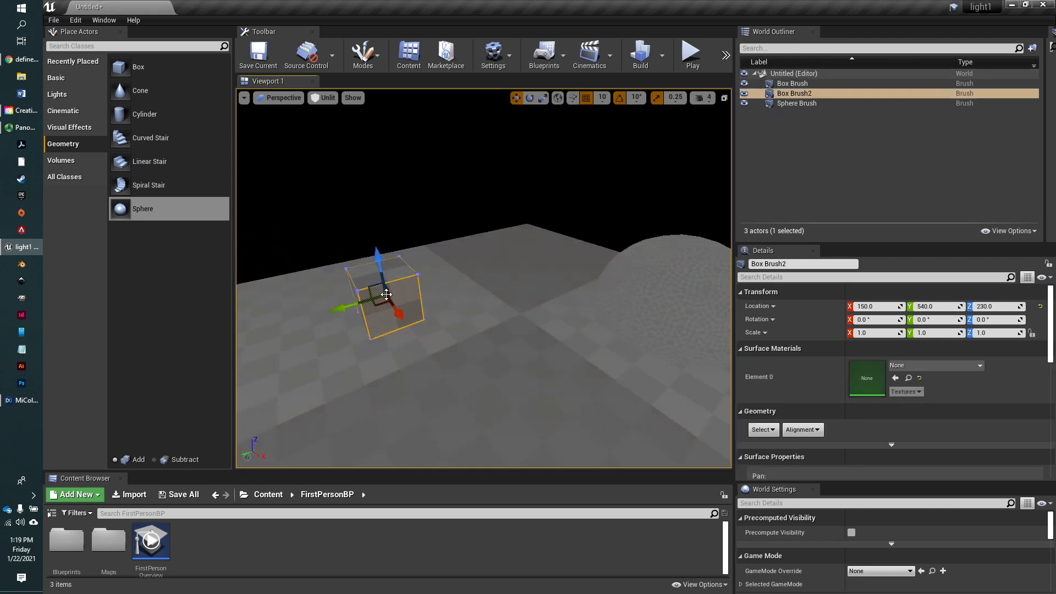
left_click(681, 275)
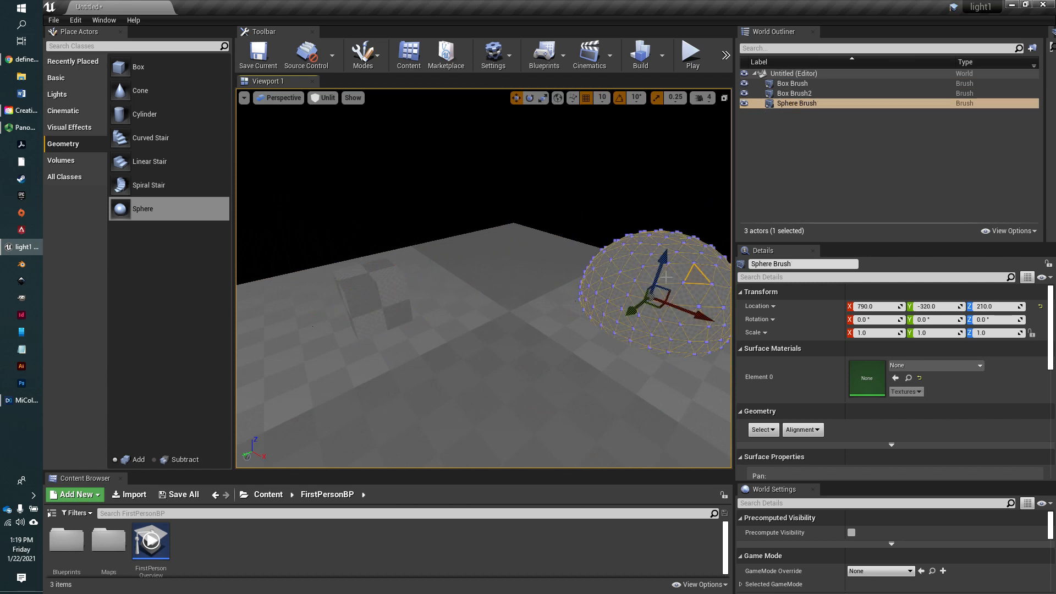
left_click(387, 297)
mouse_move(429, 382)
right_mouse_down()
mouse_move(424, 438)
mouse_move(443, 386)
mouse_move(420, 377)
mouse_move(437, 361)
right_mouse_up()
- Place a directional light above the small box brush
left_click(62, 95)
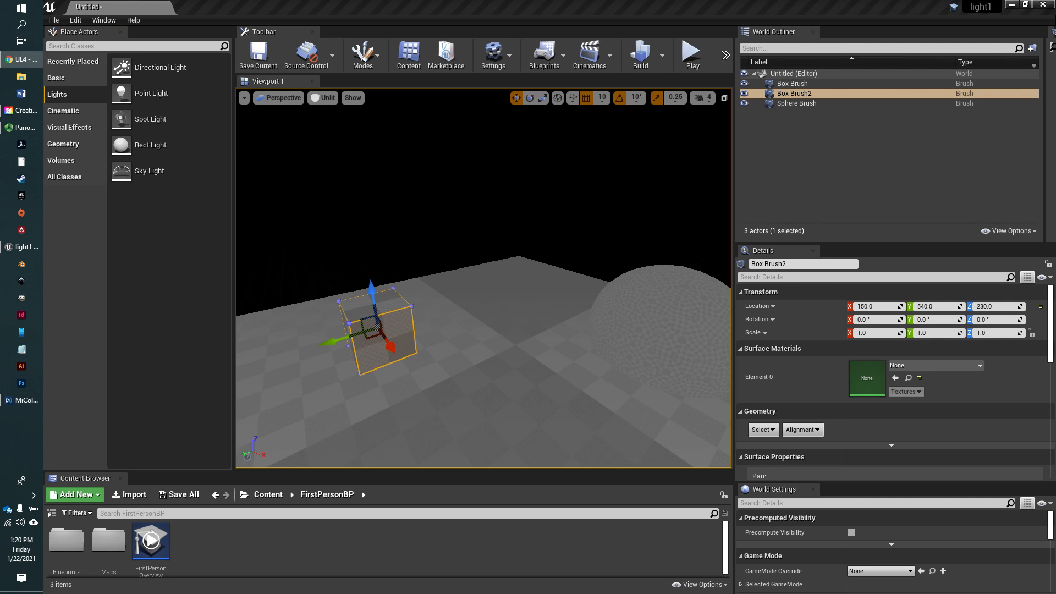
right_click_drag(468, 331, 446, 352)
left_click_drag(138, 70, 368, 115)
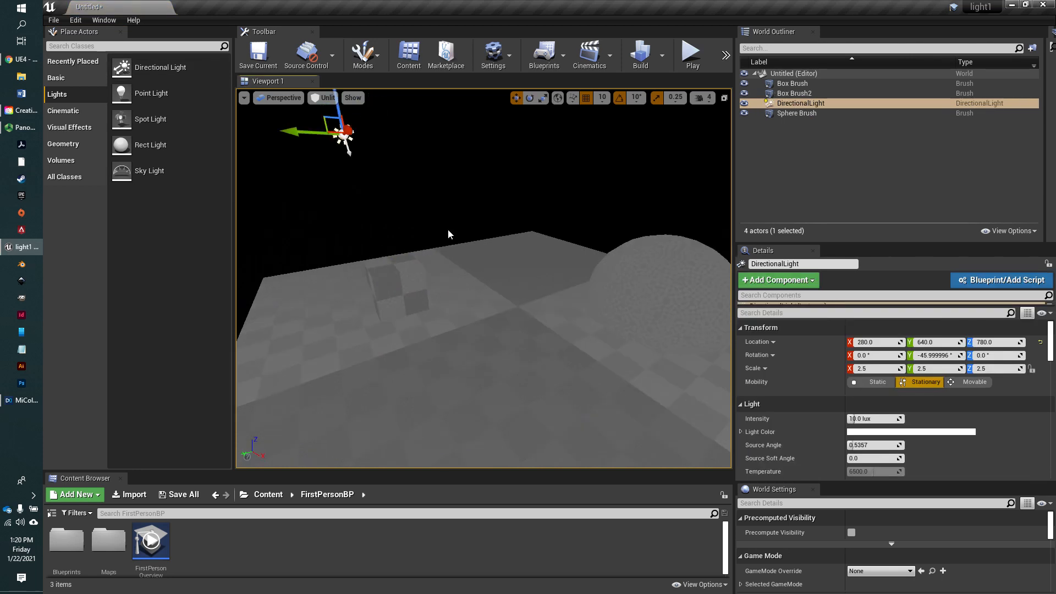
- Build only the lighting for the level
left_click(663, 55)
mouse_move(729, 104)
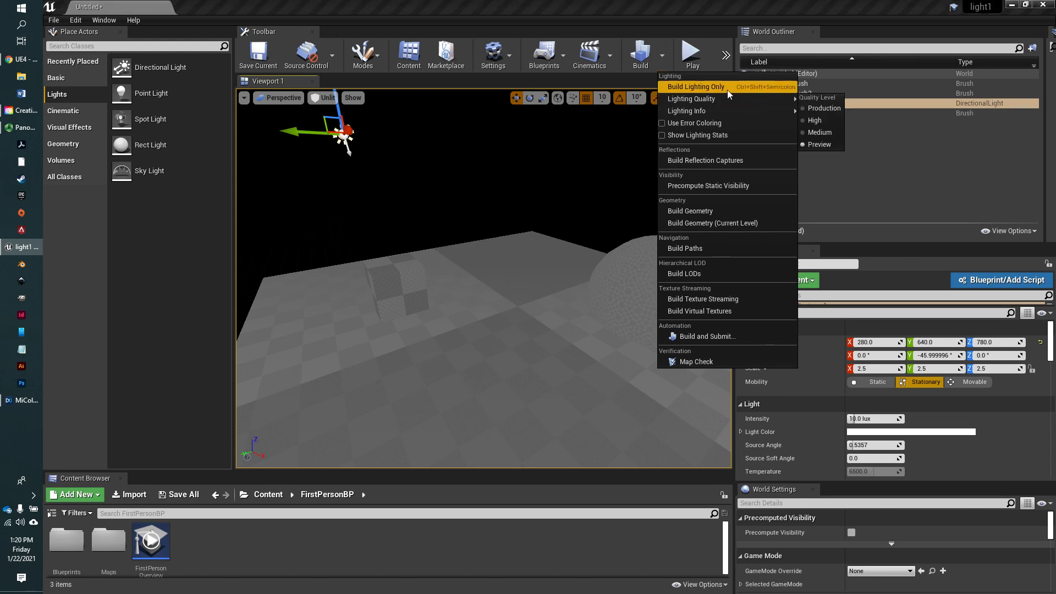
left_click(723, 87)
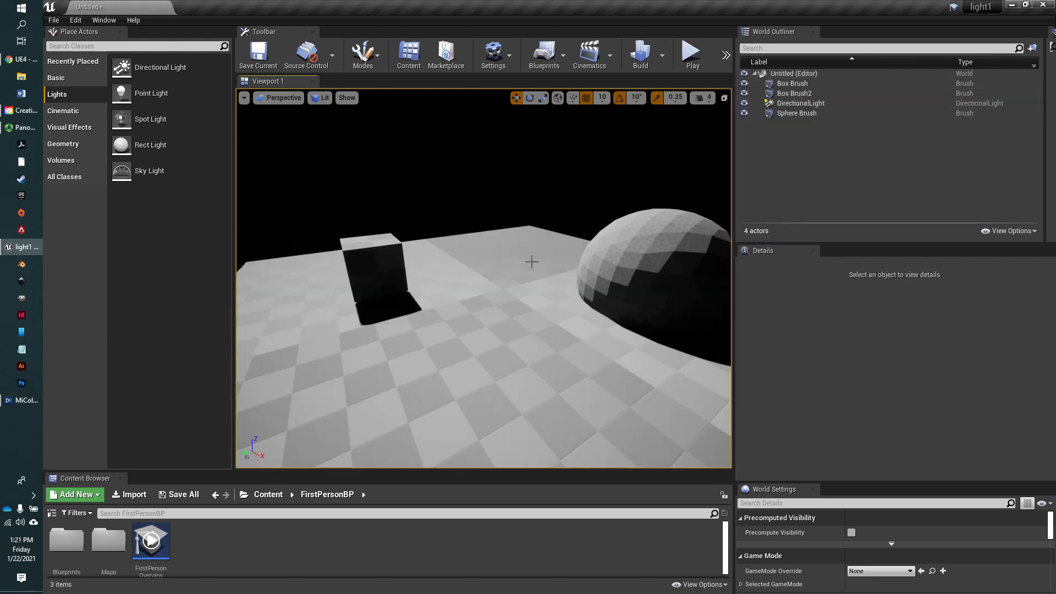
mouse_move(433, 246)
right_mouse_down()
mouse_move(542, 311)
mouse_move(448, 254)
mouse_move(430, 228)
mouse_move(438, 251)
right_mouse_up()
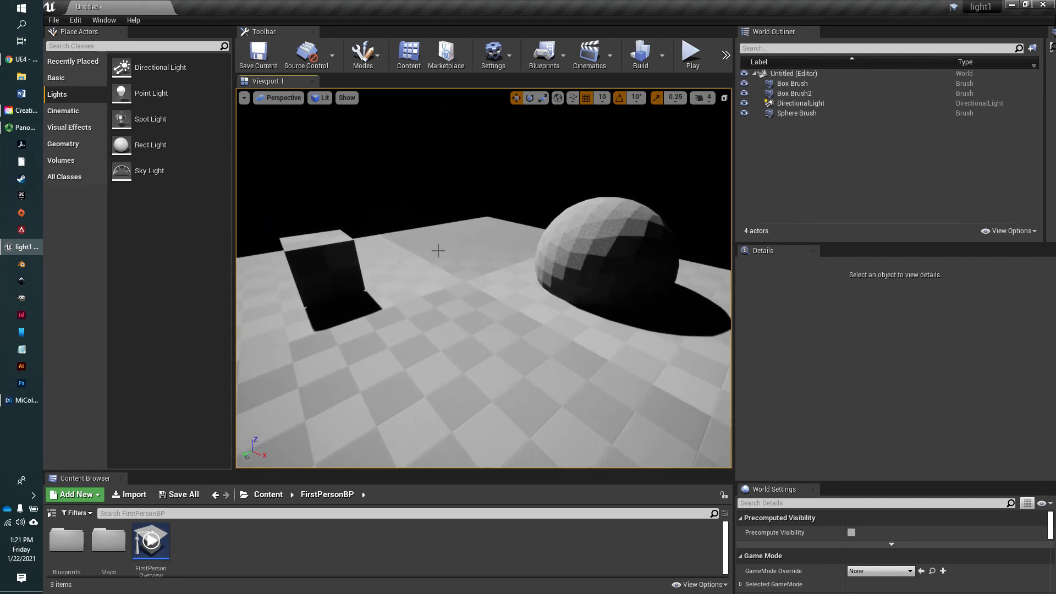
- Play the level, walk around the box and sphere to check the lighting, and stop the session
left_click(692, 53)
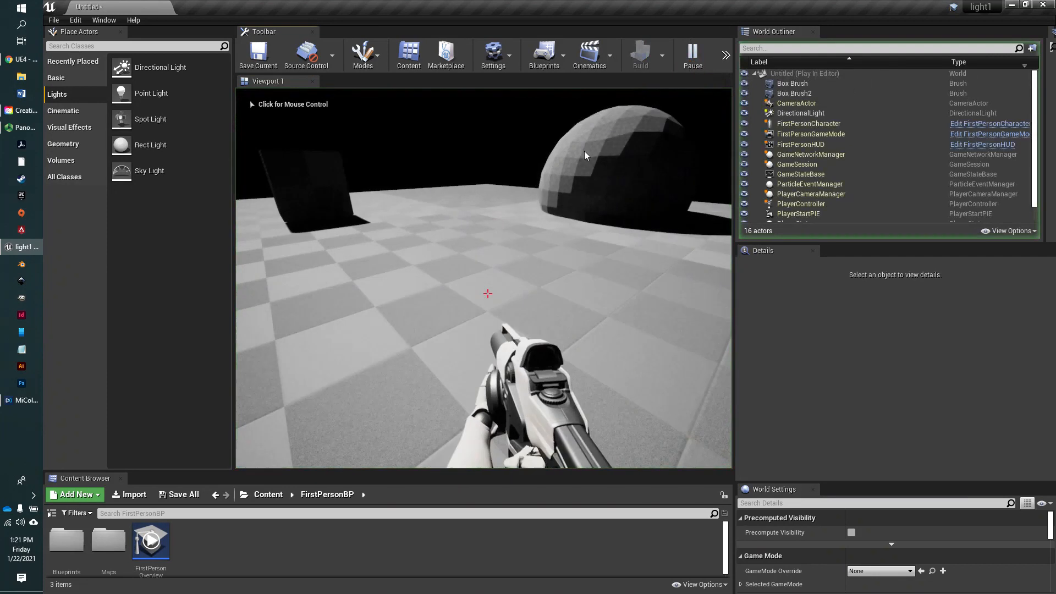
left_click(569, 164)
key("w")
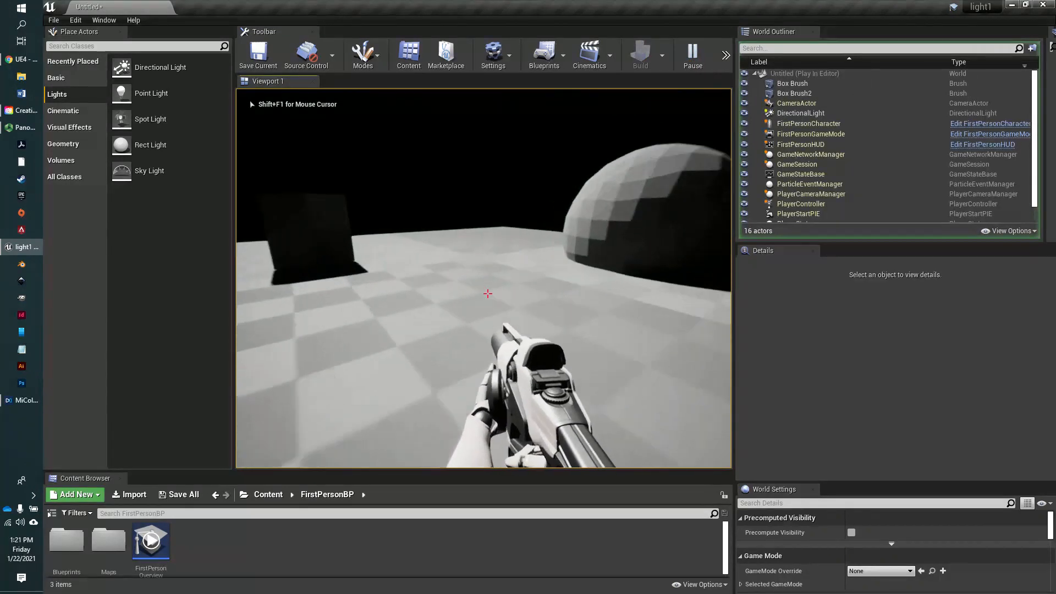
key("w")
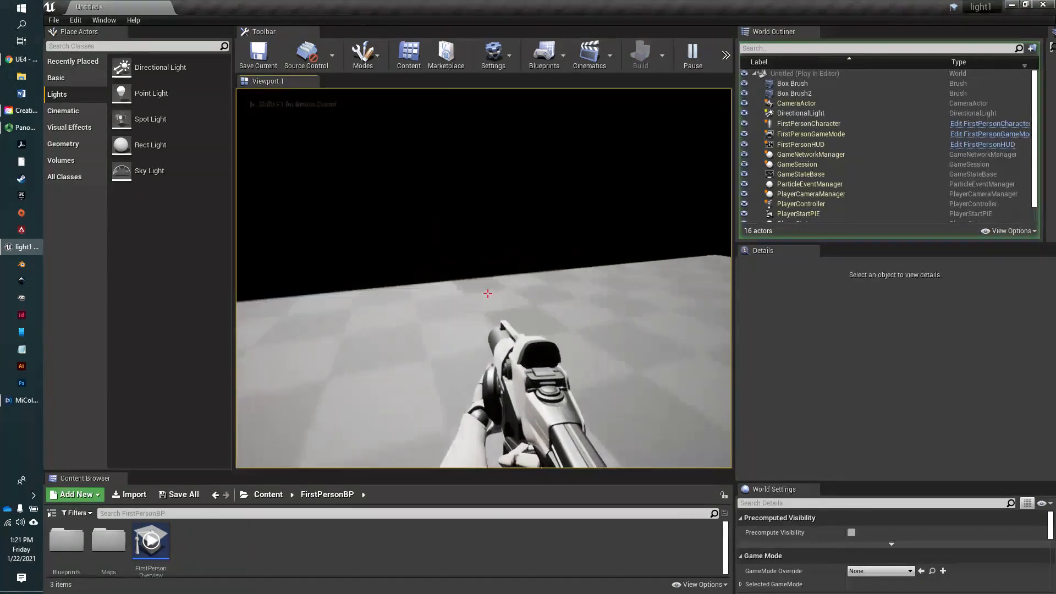
key("w")
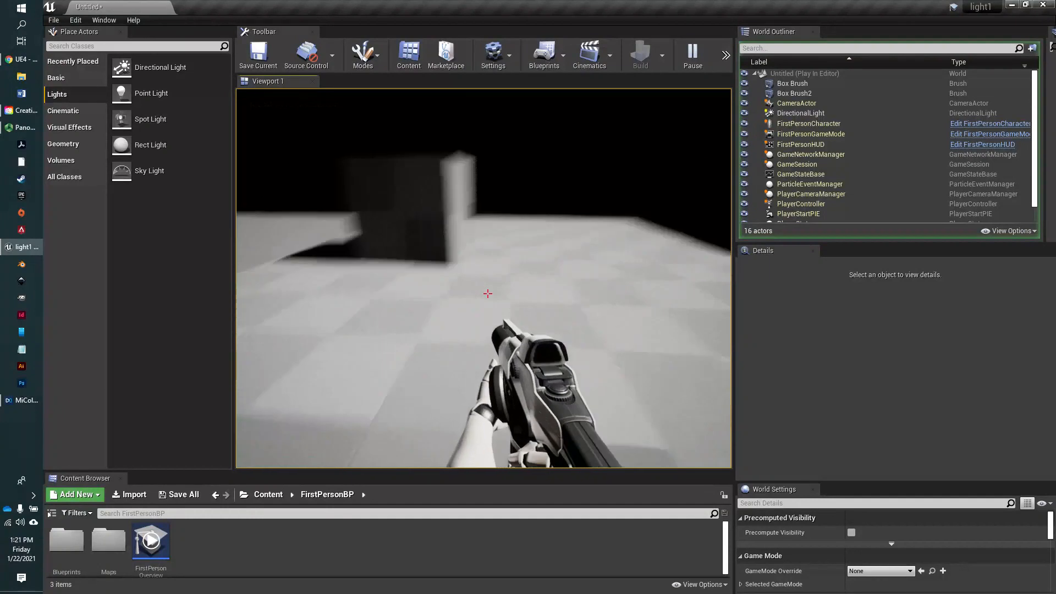
key("Escape")
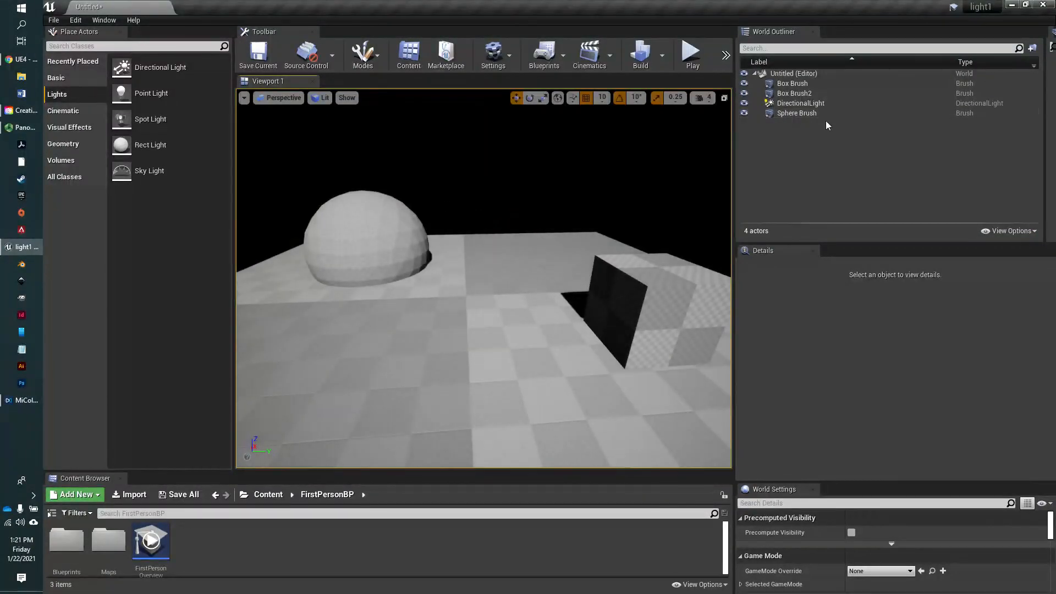
- Raise the directional light's intensity to about 15.46 lux
left_click(813, 104)
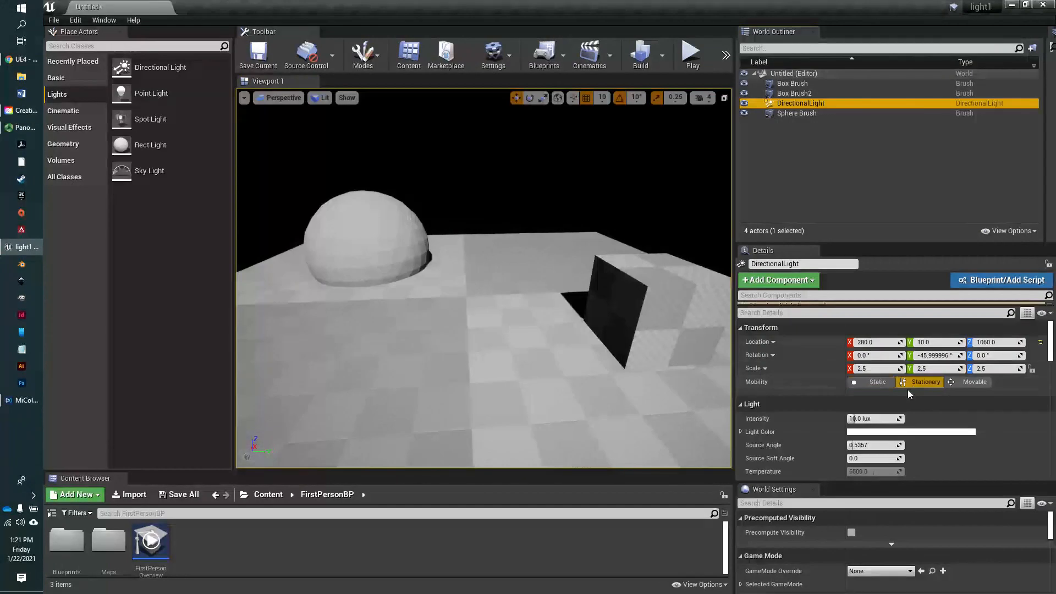
scroll(908, 389, "down", 2)
left_click_drag(855, 367, 865, 390)
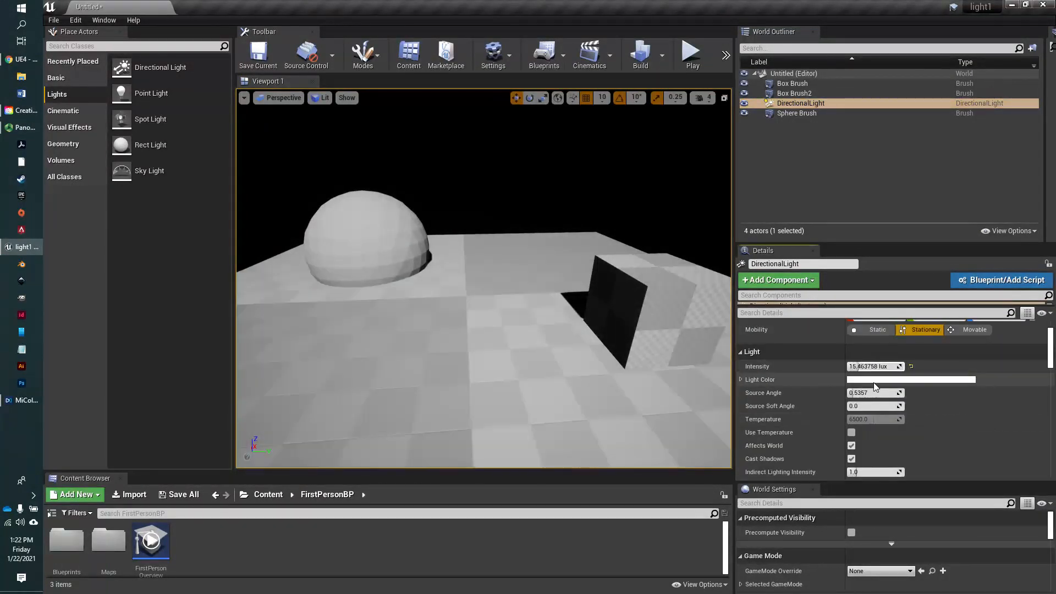
- Change the directional light's color to pink
left_click(875, 379)
left_click_drag(708, 400, 716, 367)
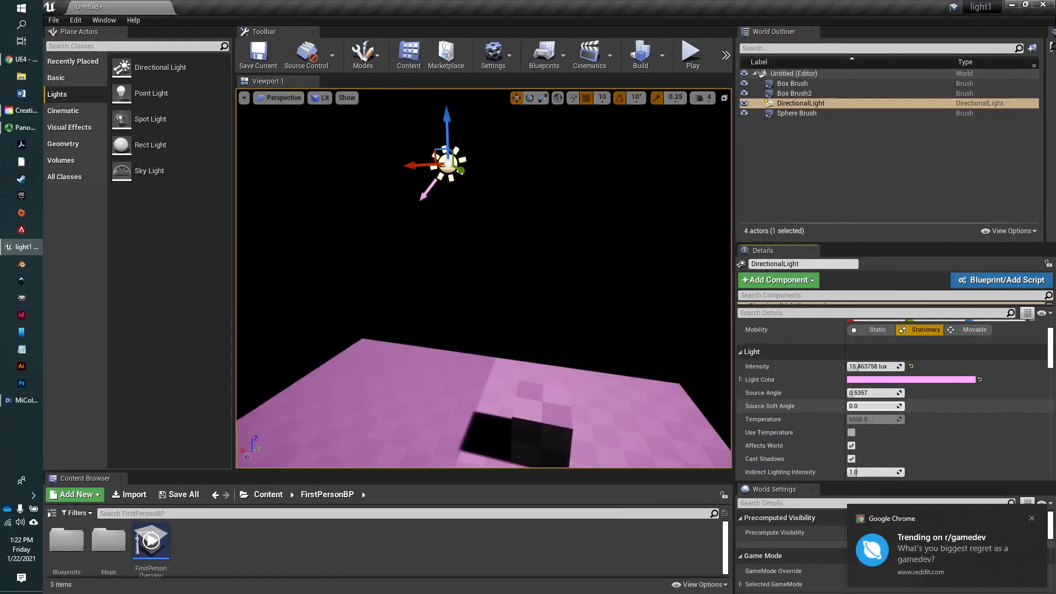
- Set the directional light's source soft angle to about 1.24
mouse_move(863, 408)
left_mouse_down()
mouse_move(897, 408)
mouse_move(869, 426)
left_mouse_up()
right_click_drag(615, 402, 605, 447)
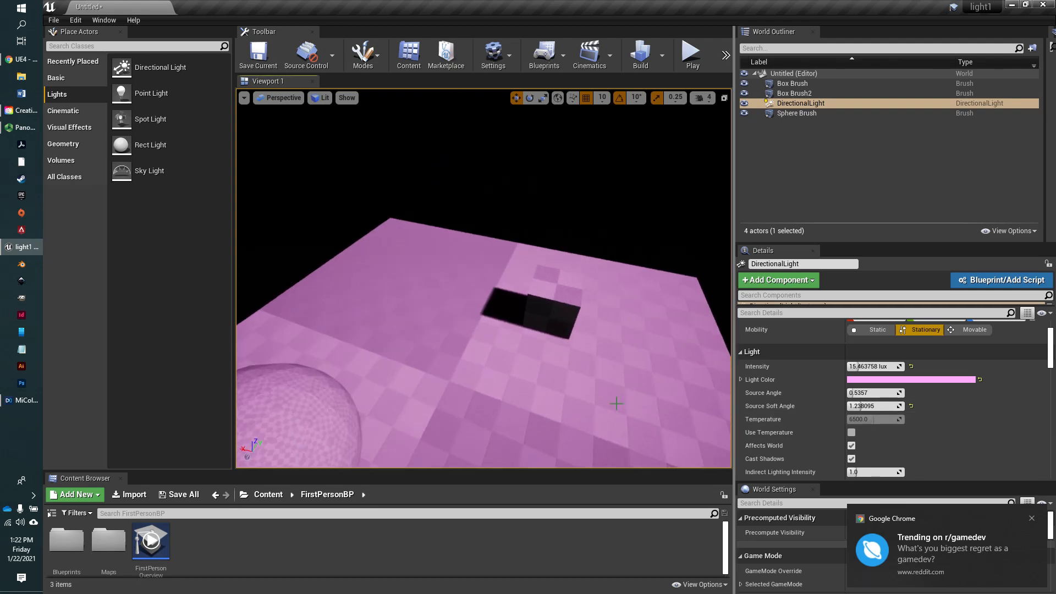
- Reset the directional light's color to its default white
scroll(946, 397, "up", 2)
scroll(927, 396, "down", 1)
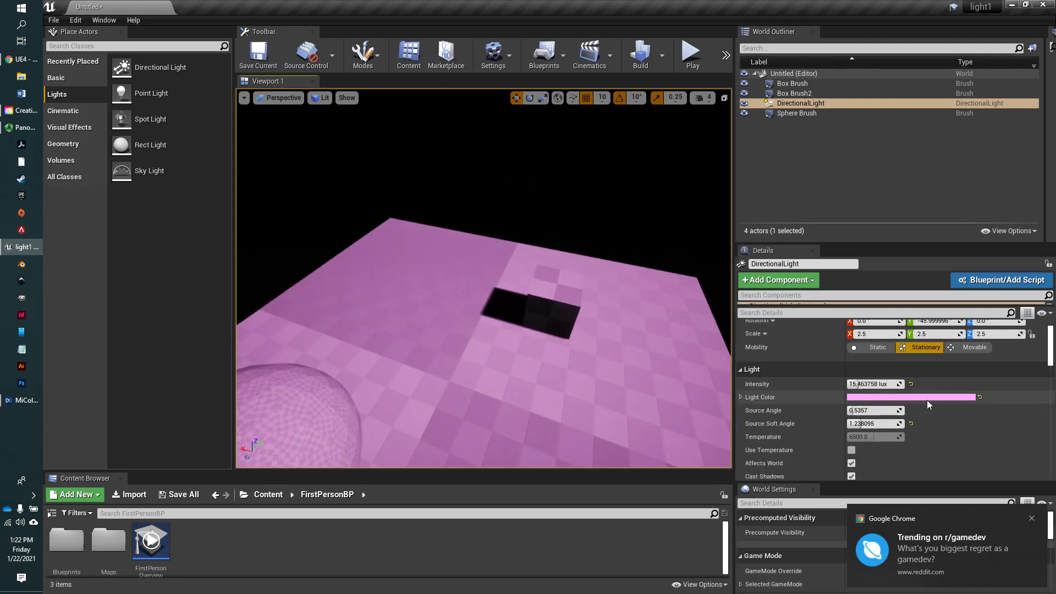
left_click(980, 398)
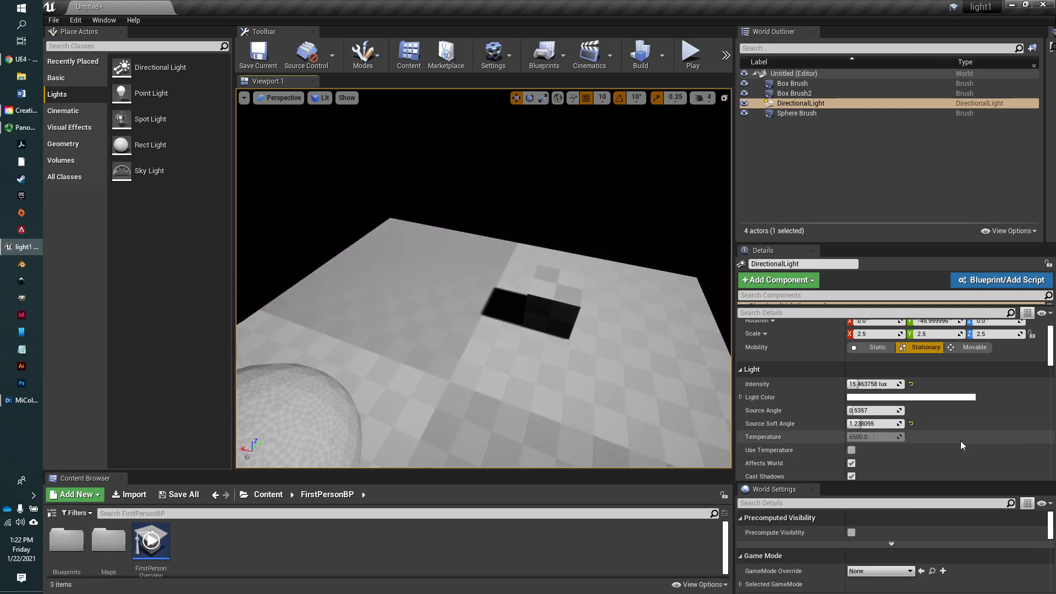
- Enable Use Temperature on the directional light and lower its temperature to about 4538
scroll(960, 441, "down", 3)
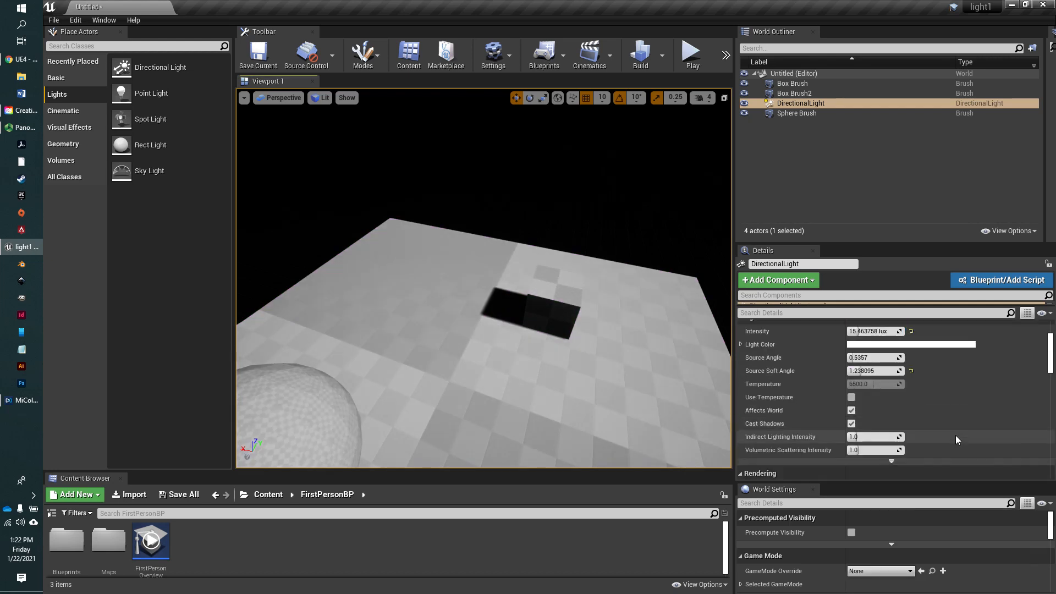
left_click(851, 397)
right_click_drag(605, 378, 512, 381)
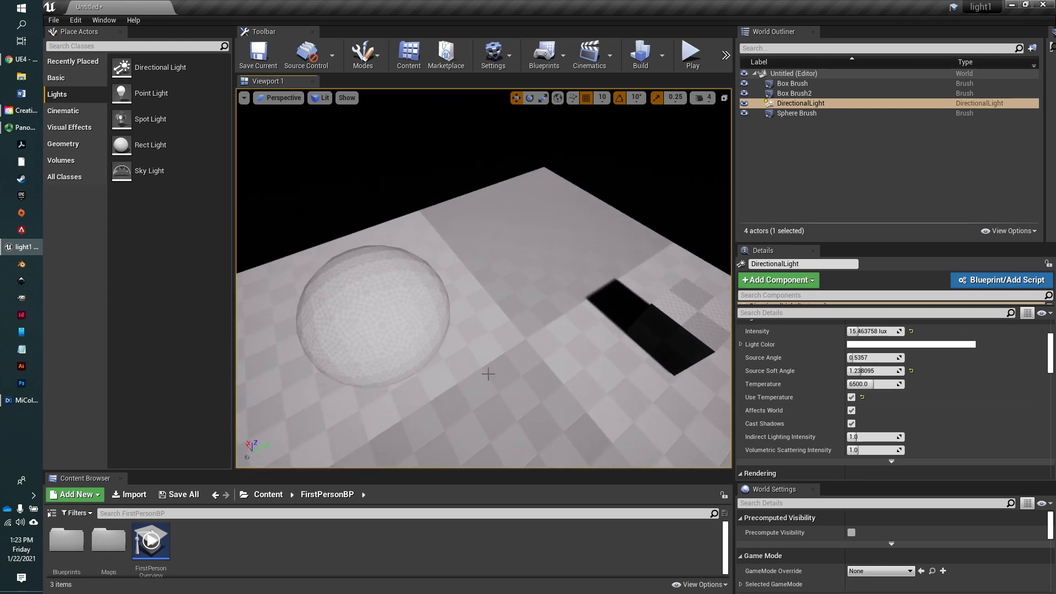
right_click_drag(483, 374, 498, 357)
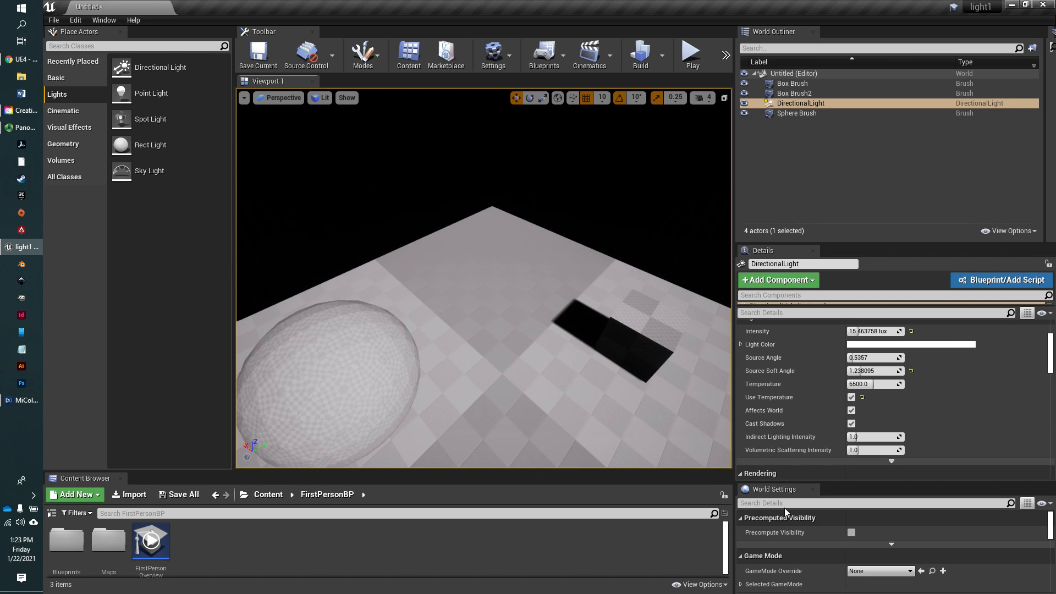
mouse_move(620, 419)
right_mouse_down()
mouse_move(646, 429)
mouse_move(619, 436)
right_mouse_up()
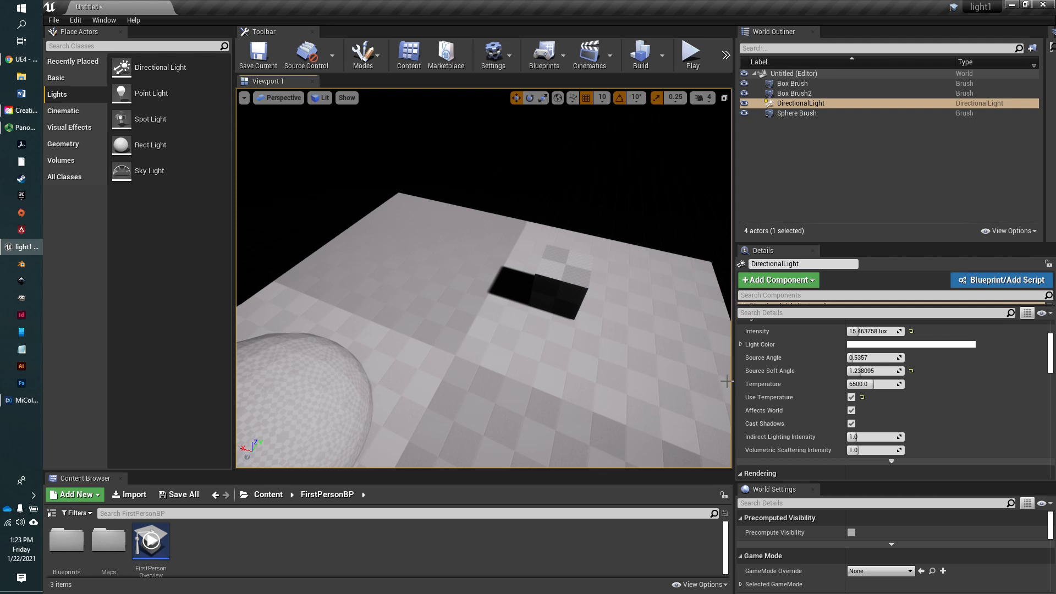
right_click_drag(637, 370, 650, 371)
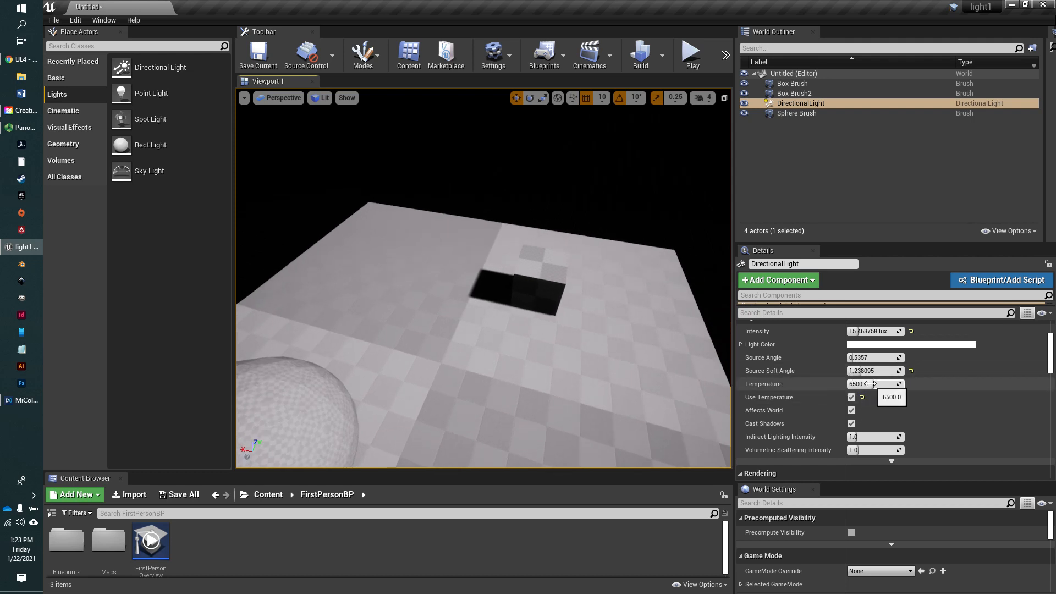
left_click_drag(872, 384, 853, 384)
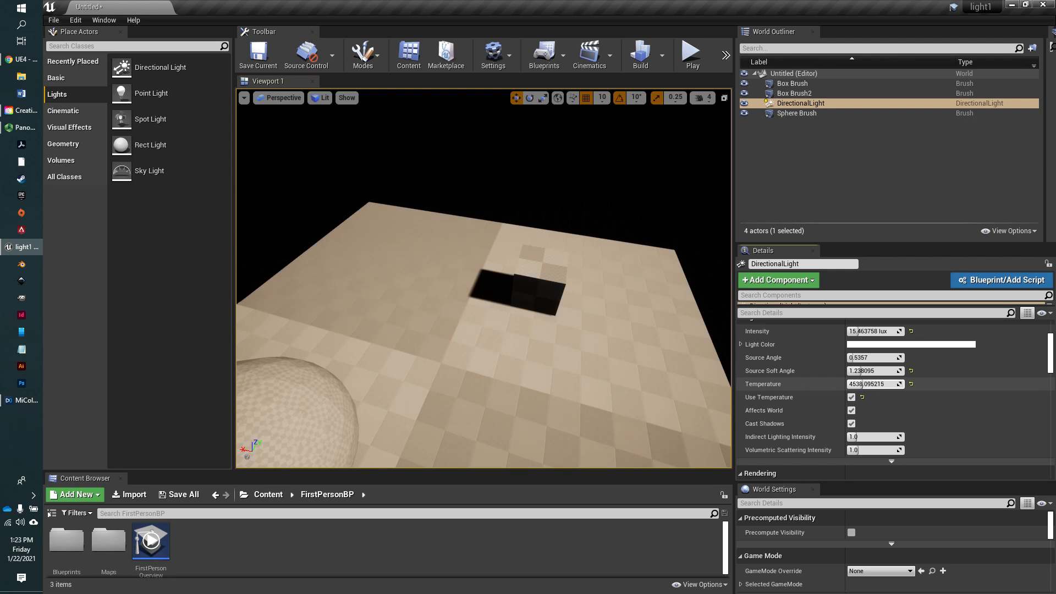
- Set the directional light's temperature to about 6108
left_click_drag(868, 384, 881, 384)
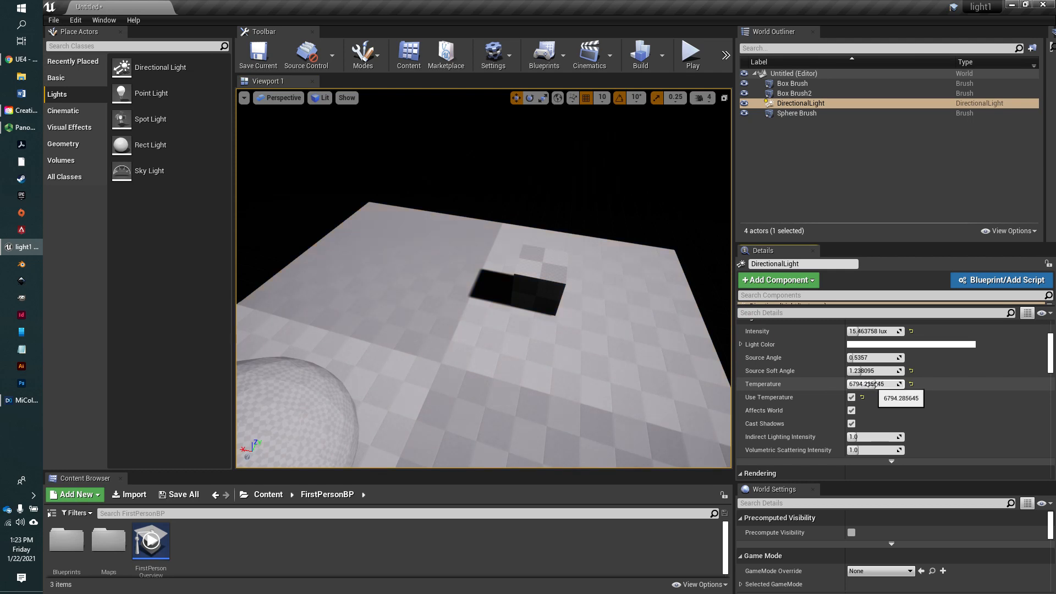
left_click_drag(875, 384, 872, 384)
right_click_drag(585, 364, 526, 389)
left_click_drag(525, 390, 528, 384, "alt")
left_click_drag(600, 378, 523, 352, "alt")
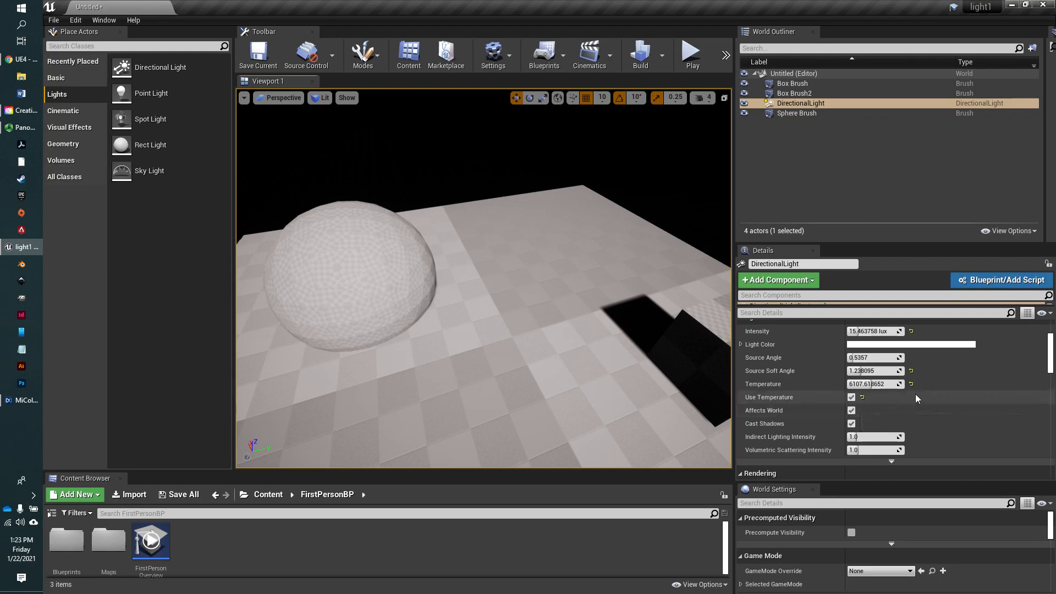
- Turn the directional light's Cast Shadows off and back on to compare the box's shadow
scroll(916, 396, "down", 1)
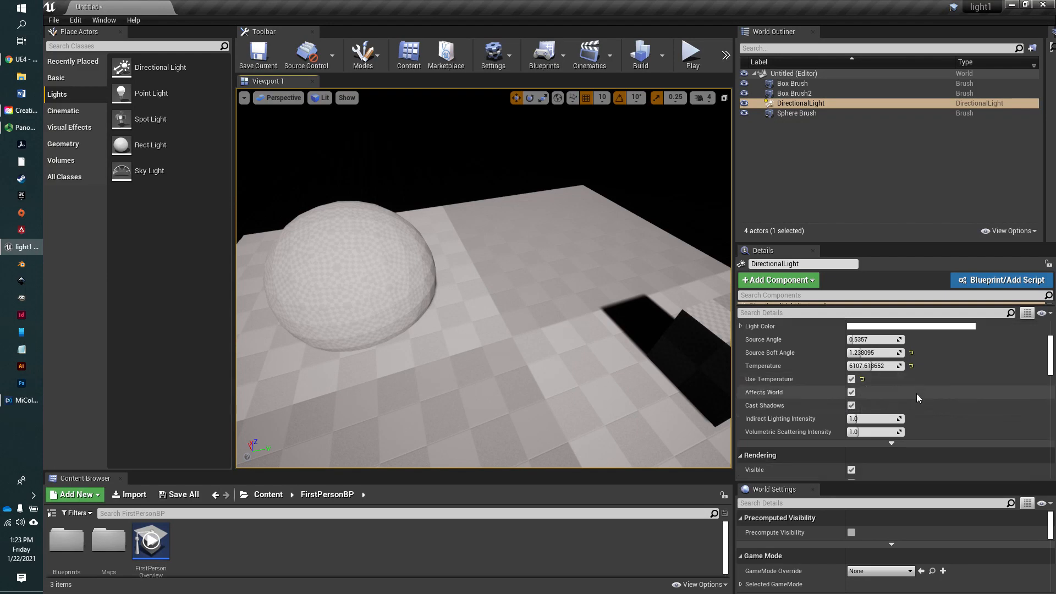
left_click(852, 405)
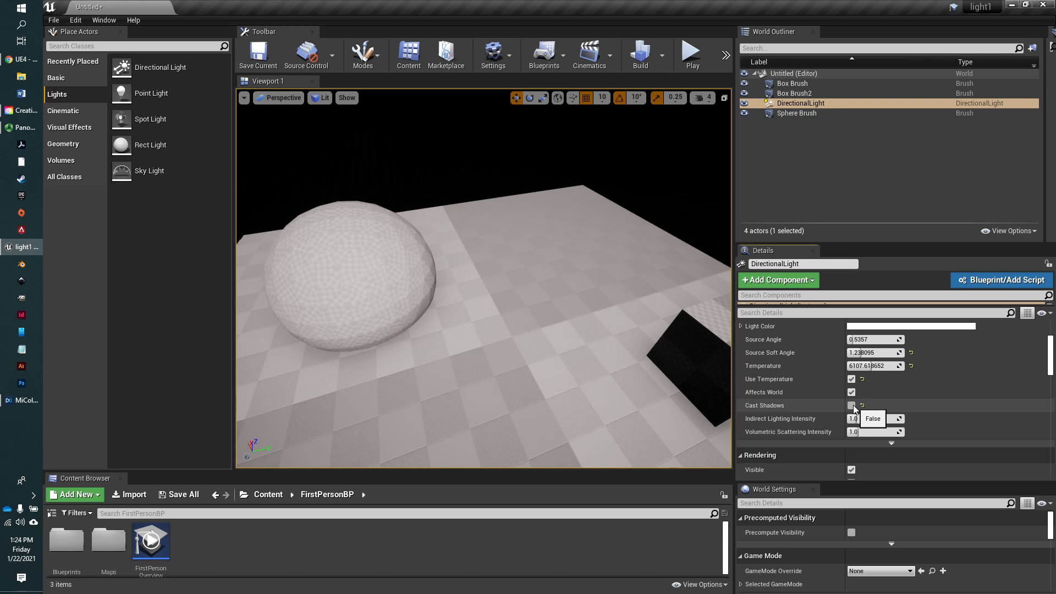
left_click(852, 405)
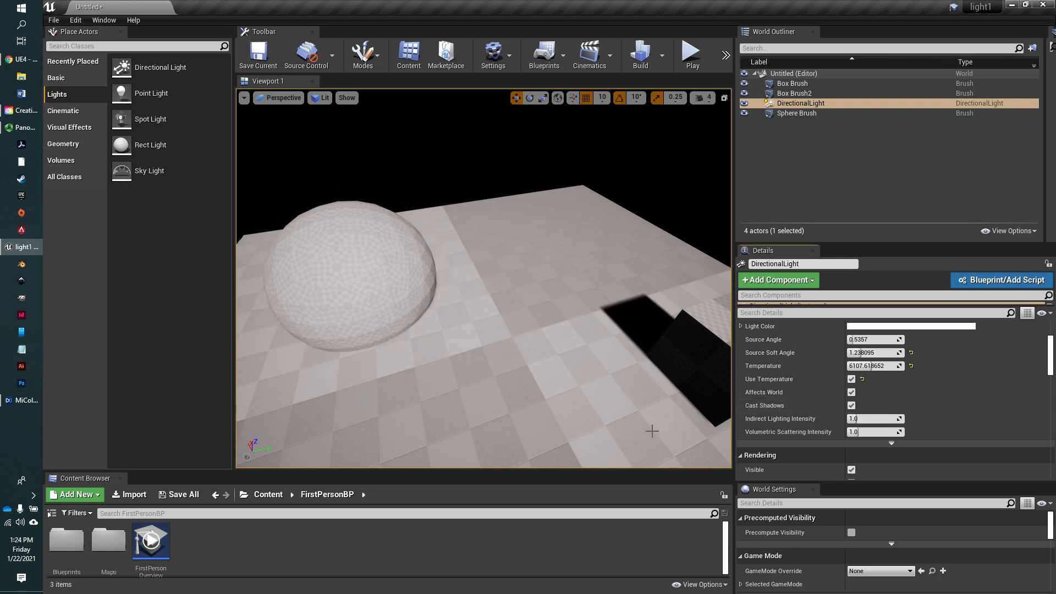
- Place a point light just above the floor in the box's shadow, close to its dark face
scroll(615, 407, "down", 1)
right_click_drag(613, 407, 649, 408)
right_click_drag(484, 278, 468, 279)
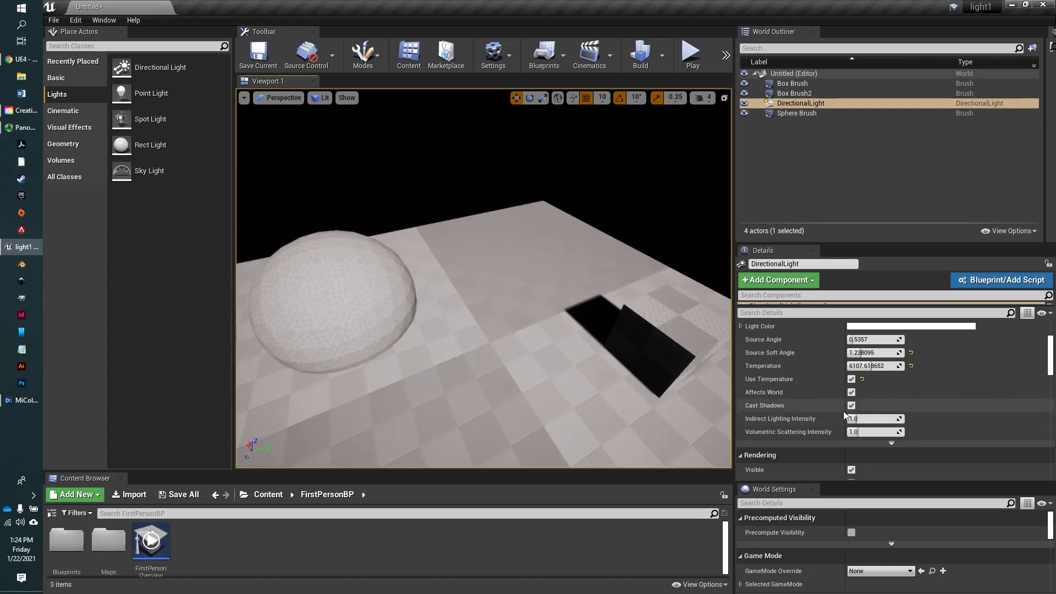
mouse_move(641, 405)
right_mouse_down()
mouse_move(622, 416)
mouse_move(639, 392)
mouse_move(646, 403)
right_mouse_up()
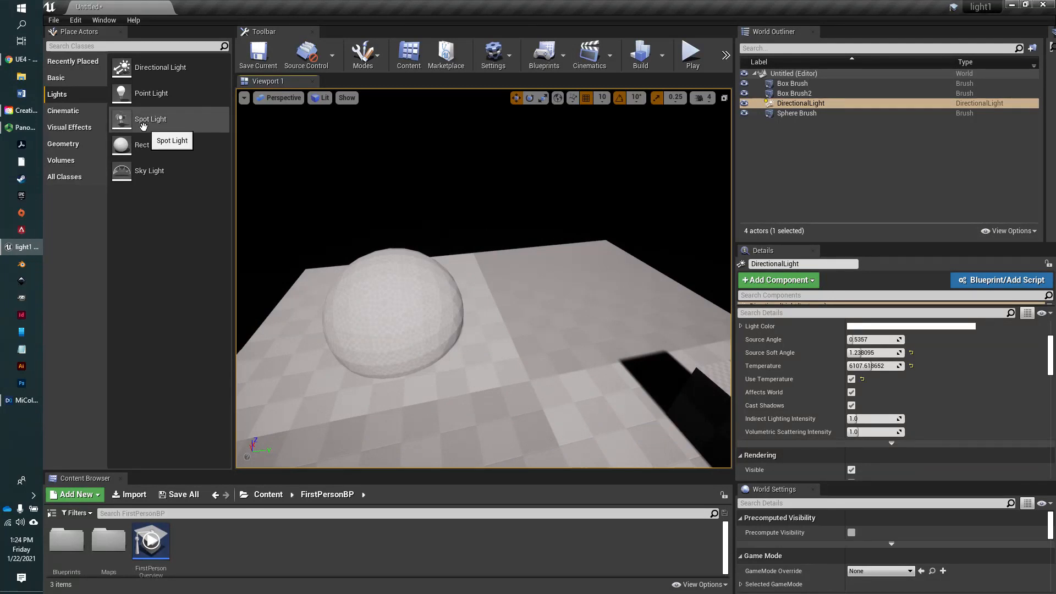
left_click_drag(143, 96, 657, 361)
mouse_move(584, 374)
right_mouse_down()
mouse_move(611, 380)
mouse_move(585, 374)
right_mouse_up()
left_click_drag(552, 350, 524, 372)
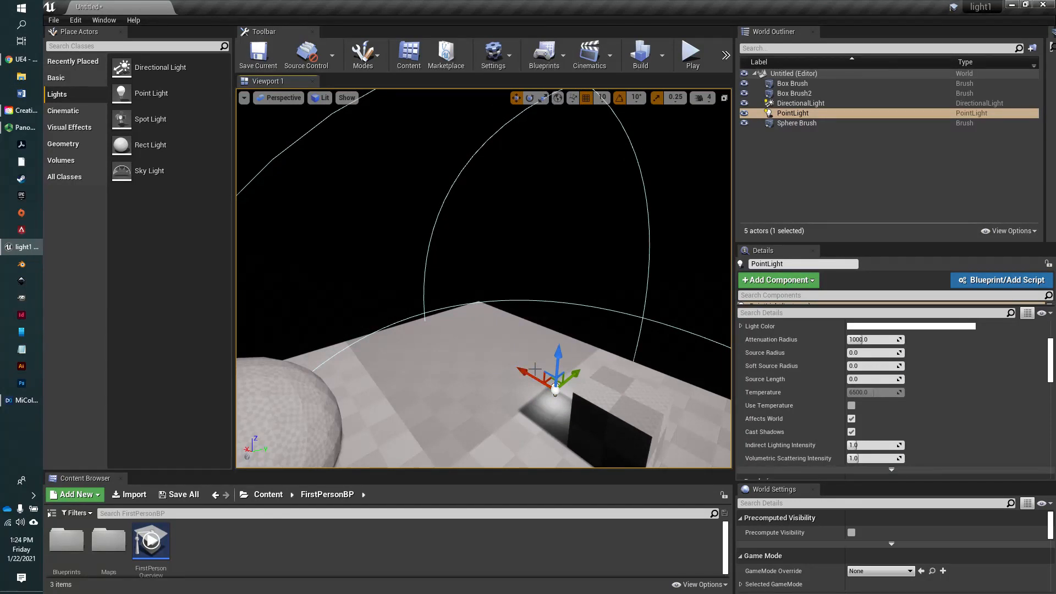
left_click_drag(561, 355, 560, 358)
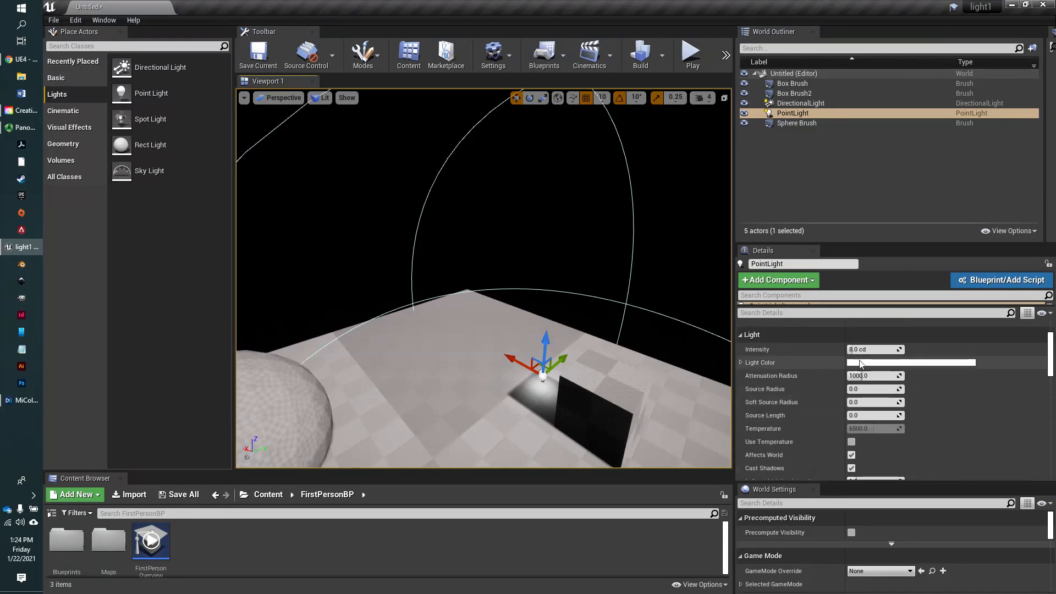
- Set the point light's intensity to about 22.3 cd and its attenuation radius to about 271
left_click_drag(869, 349, 883, 350)
scroll(853, 375, "up", 2)
mouse_move(865, 410)
left_mouse_down()
mouse_move(914, 410)
mouse_move(854, 411)
left_mouse_up()
right_click_drag(542, 382, 583, 374)
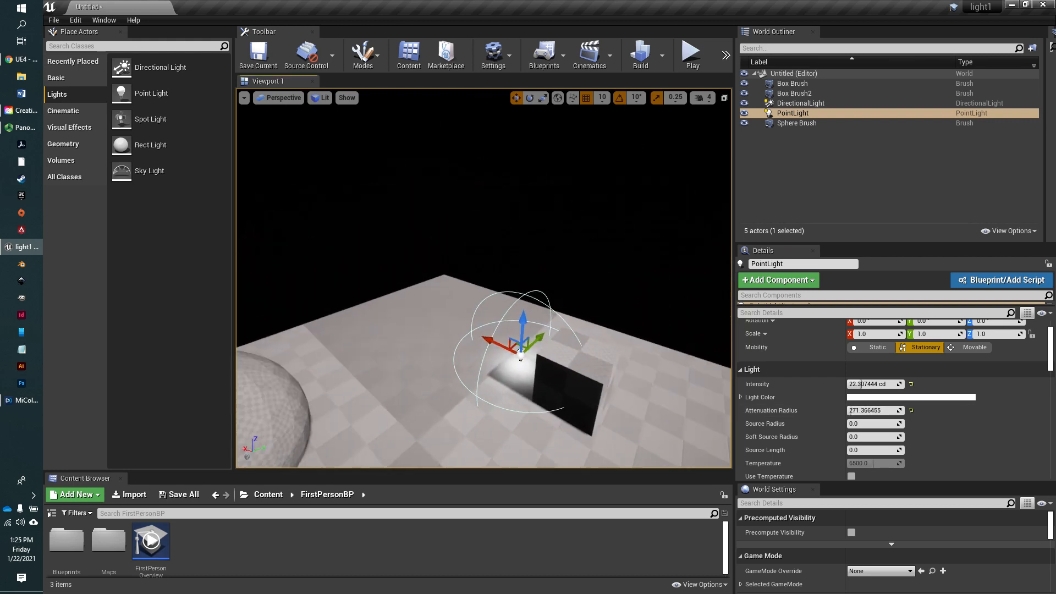
right_click_drag(456, 390, 440, 412)
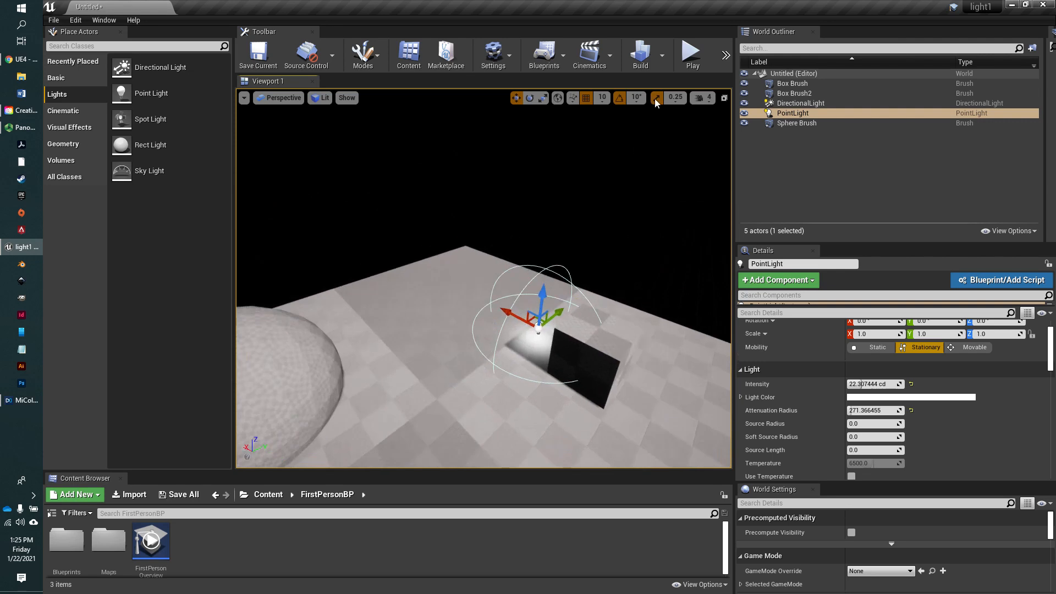
- Build the level's lighting and play the level briefly to inspect the point light beside the box
left_click(640, 55)
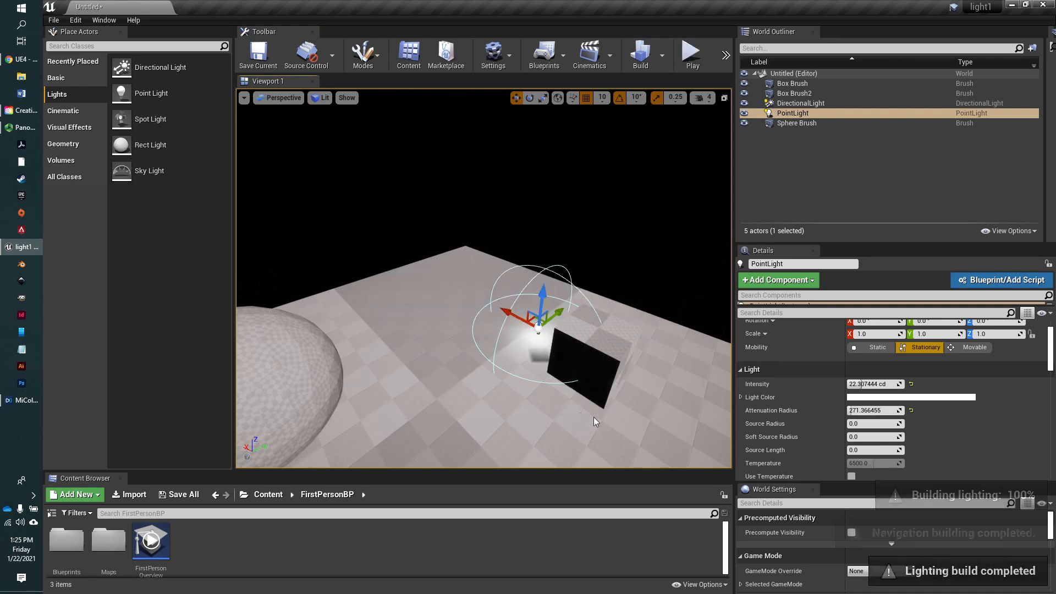
left_click(691, 54)
left_click(622, 375)
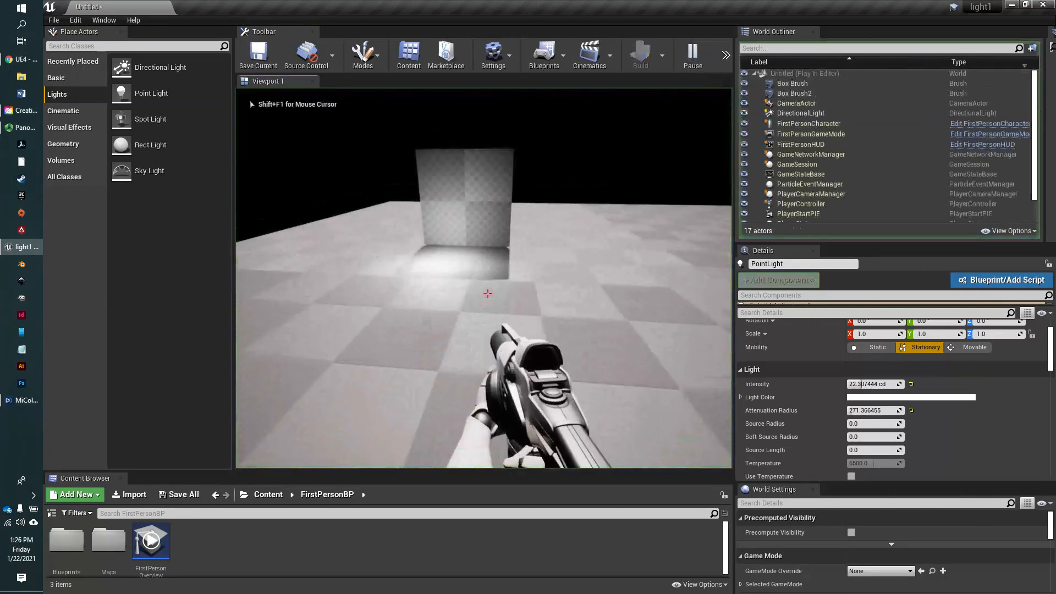
key("w")
key("s")
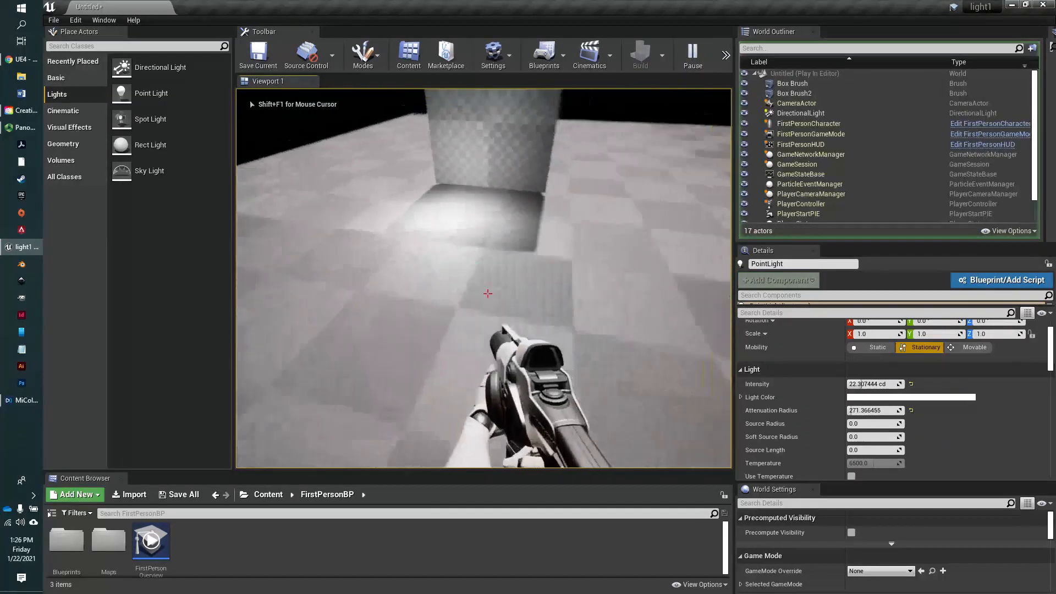
key("Escape")
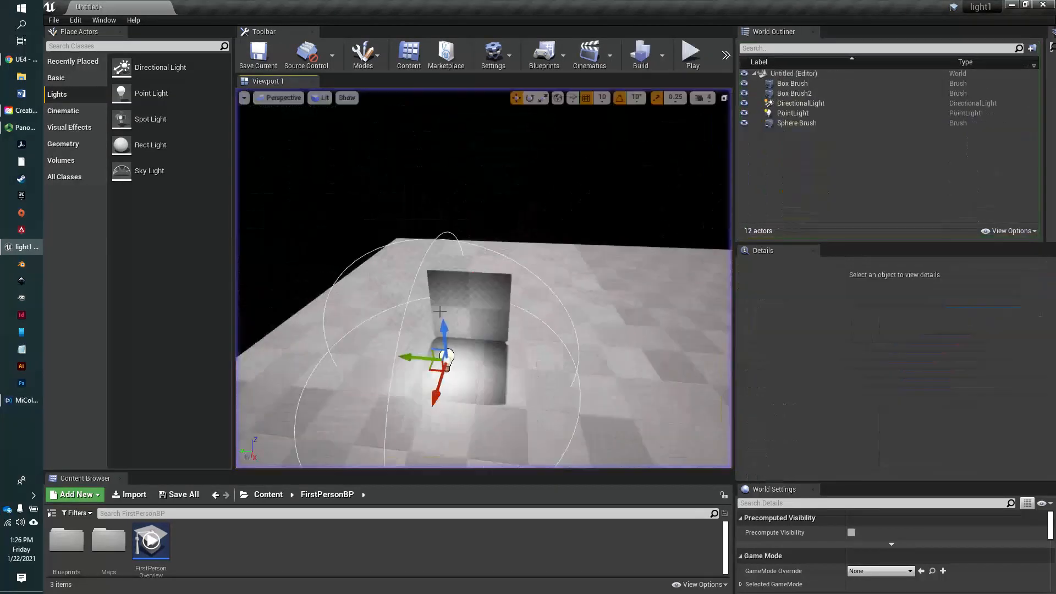
- Place a spot light high above the floor near the box, at X 70, Y 240, Z 740
right_click_drag(487, 247, 451, 276)
right_click_drag(548, 231, 543, 224)
left_click_drag(150, 118, 576, 127)
right_click_drag(619, 243, 641, 282)
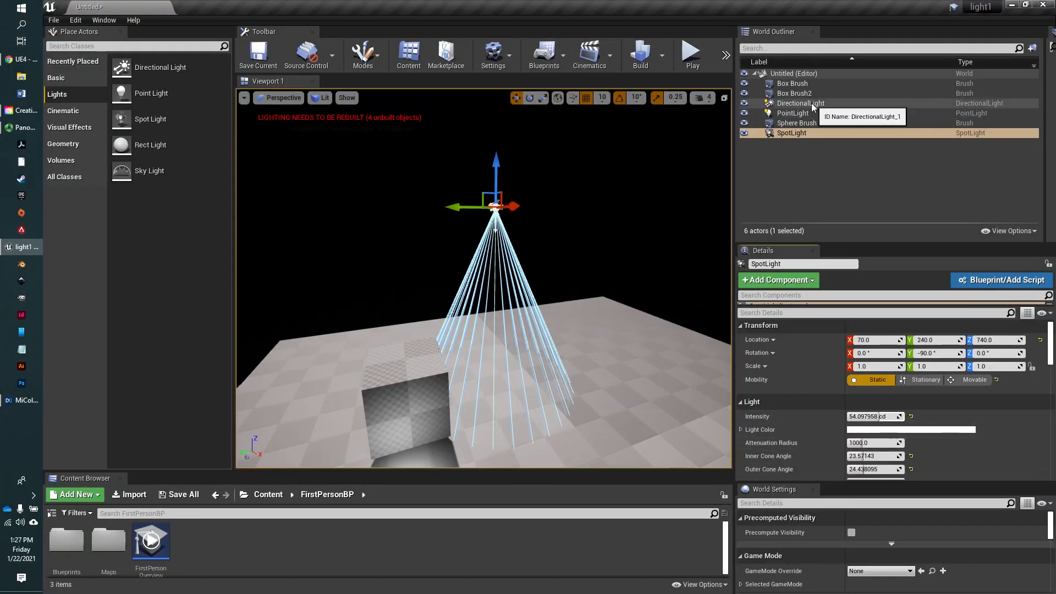
- Hide the directional light and move the spot light along the Y axis to 50
left_click(744, 103)
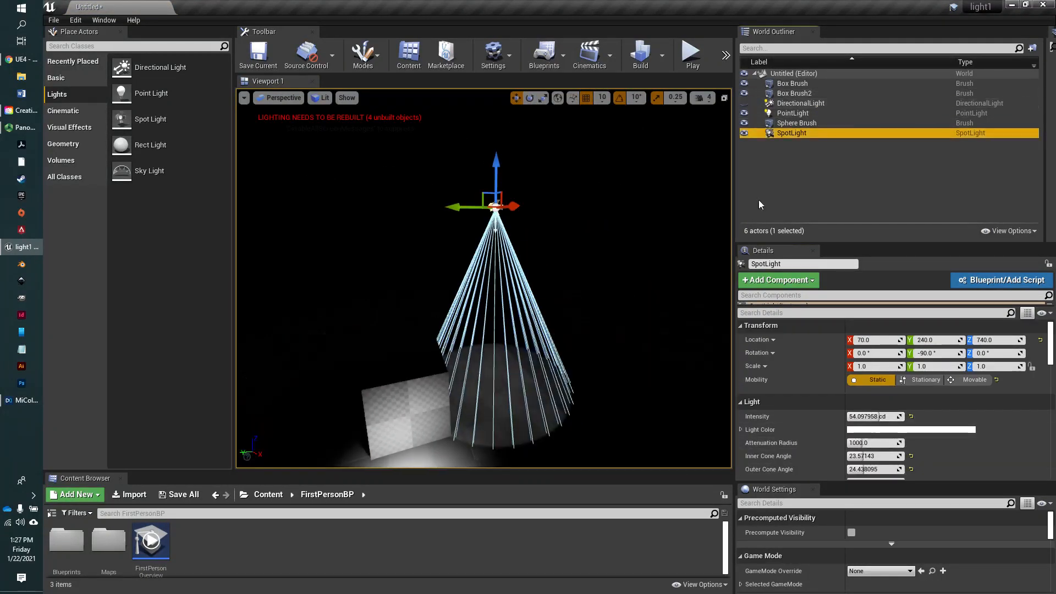
left_click_drag(465, 212, 517, 214)
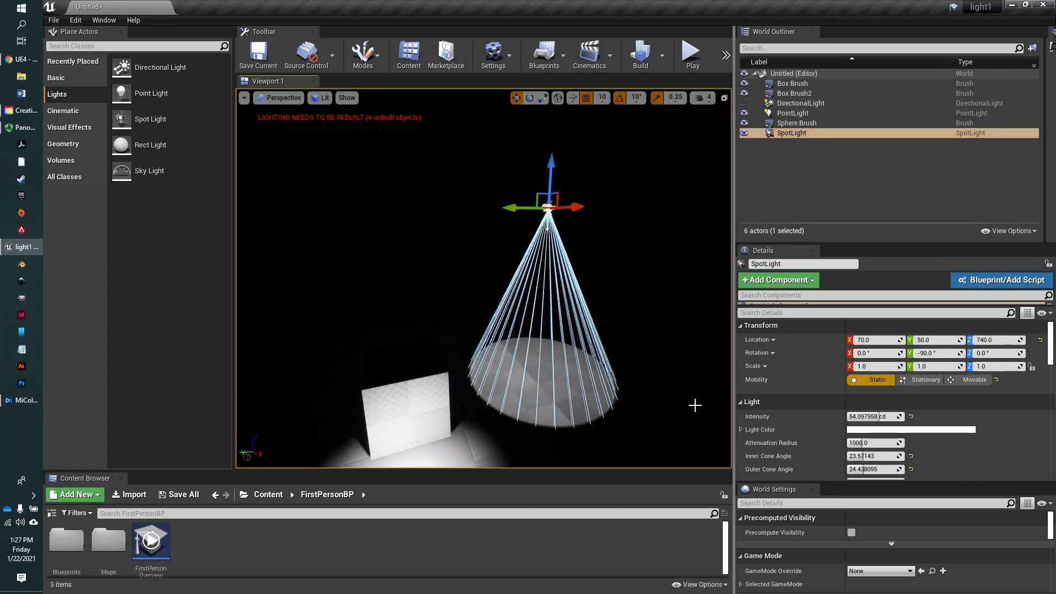
- Set the spot light's inner cone angle to about 15.3 and its outer cone angle to about 33.5
scroll(917, 462, "down", 2)
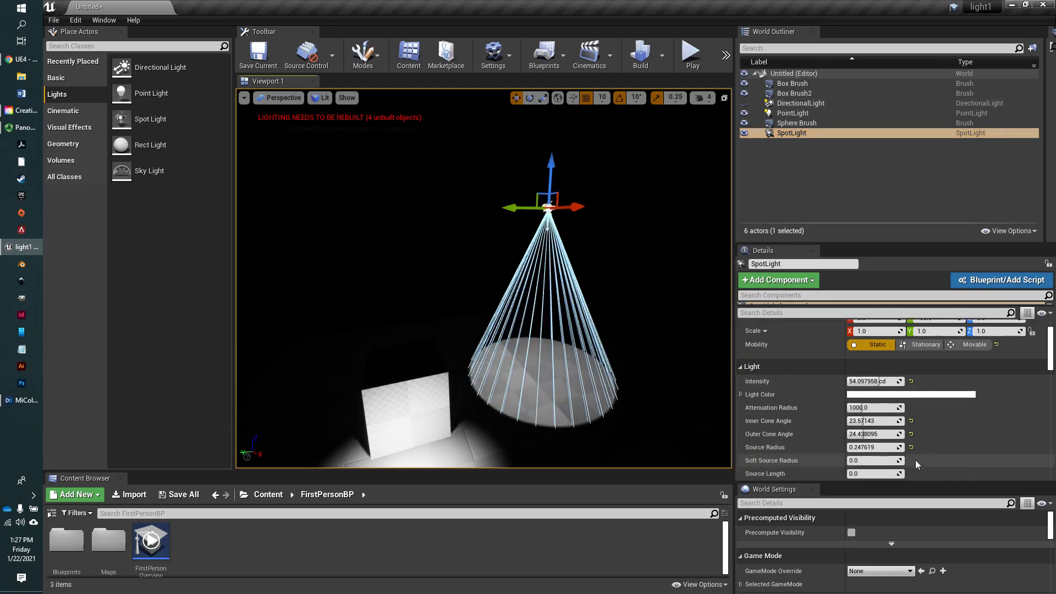
mouse_move(868, 421)
left_mouse_down()
mouse_move(856, 421)
mouse_move(864, 434)
left_mouse_up()
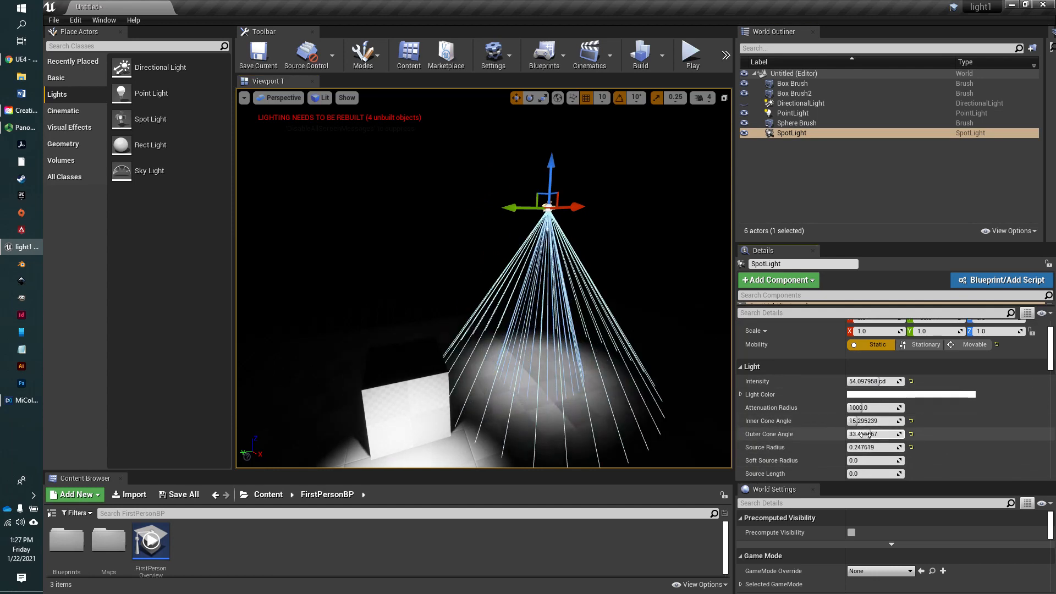
scroll(920, 446, "down", 1)
scroll(936, 457, "down", 3)
scroll(937, 457, "up", 2)
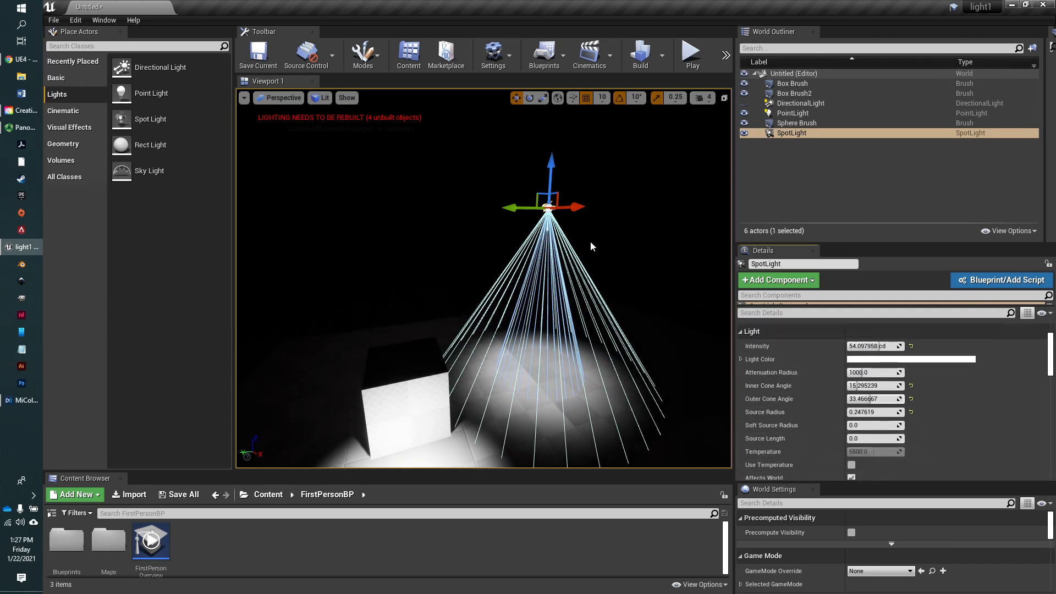
- Rotate the spot light so its cone tilts towards the box, and deselect it
key("e")
left_click_drag(517, 247, 517, 258)
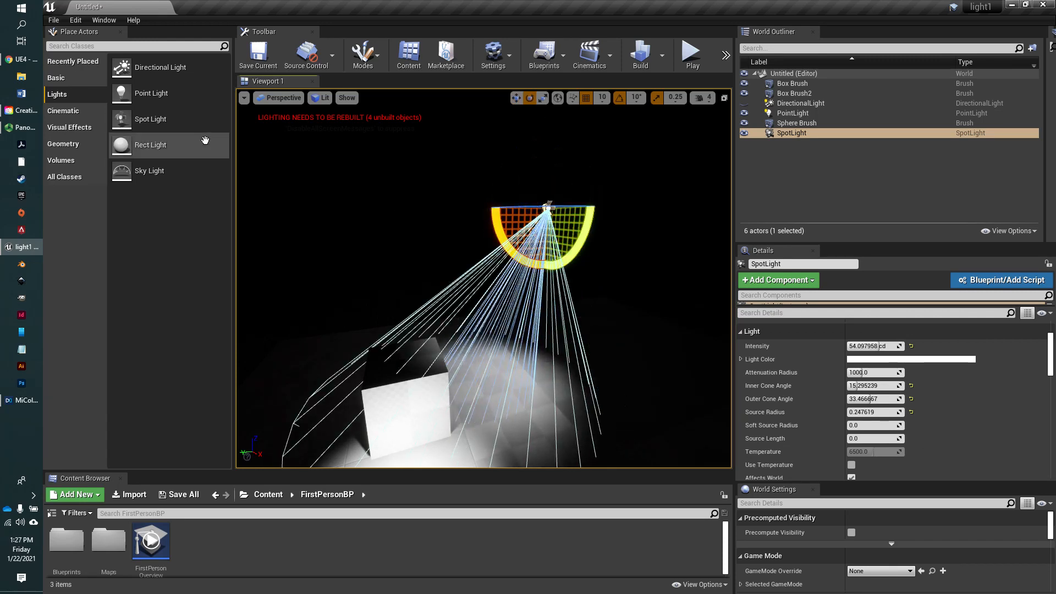
left_click(615, 269)
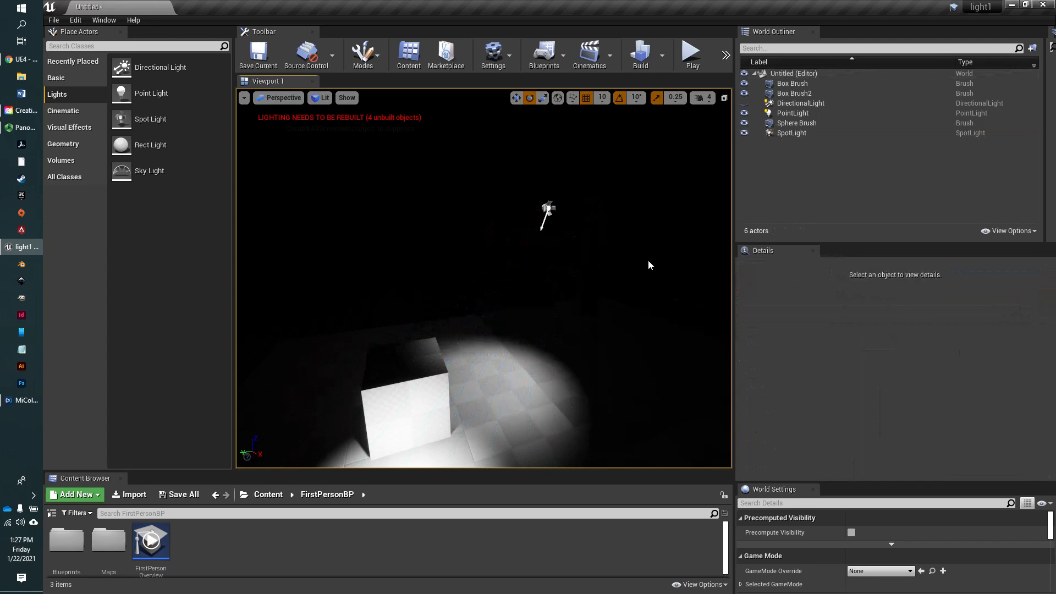
- Hide the point light so that only the spot light illuminates the box and floor
scroll(652, 264, "down", 3)
left_click(744, 114)
right_click_drag(533, 309, 531, 287)
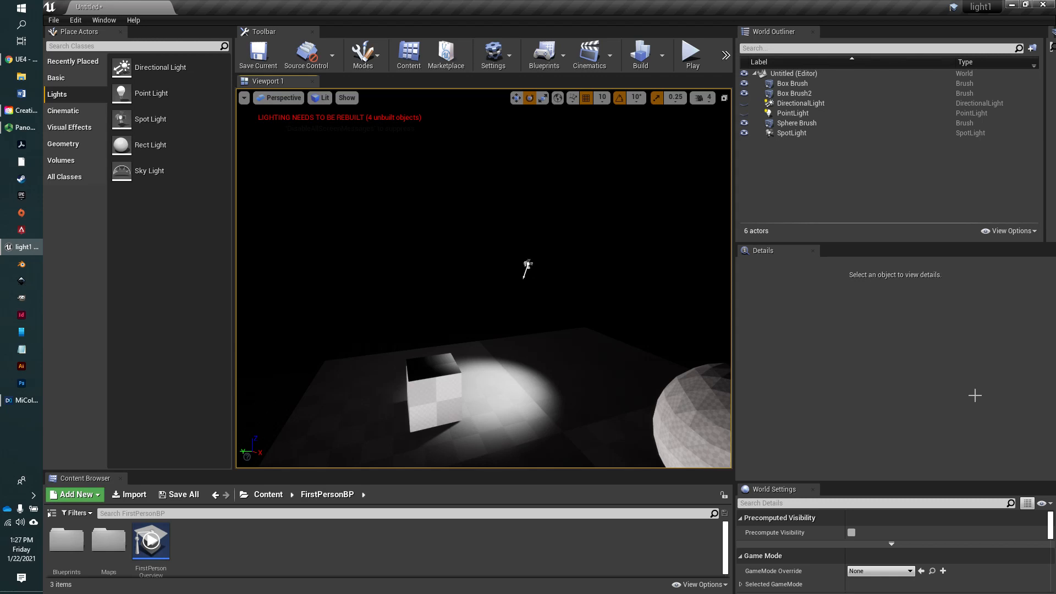
scroll(521, 392, "up", 2)
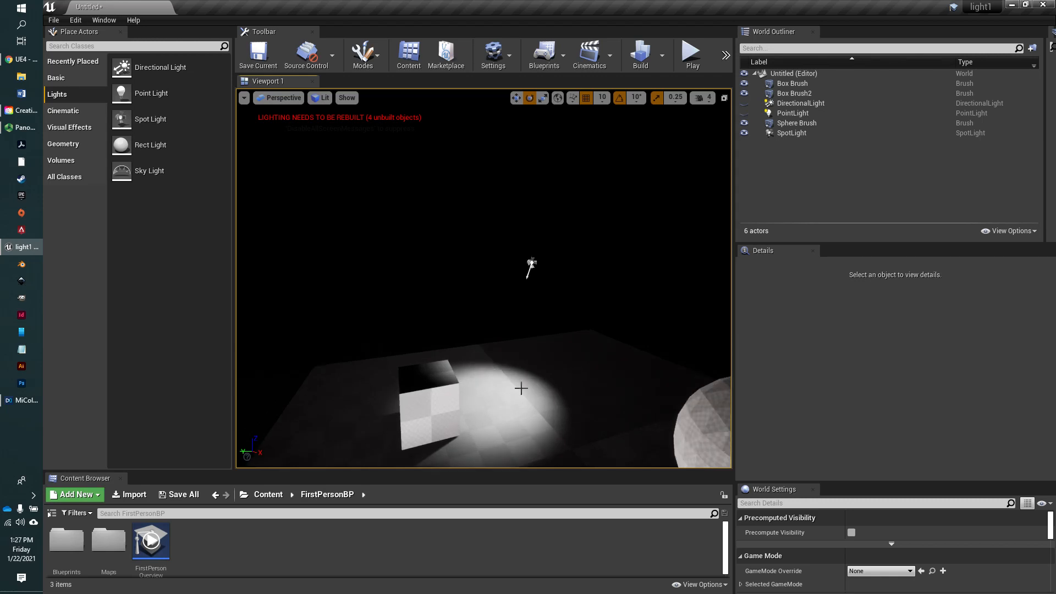
scroll(560, 427, "down", 1)
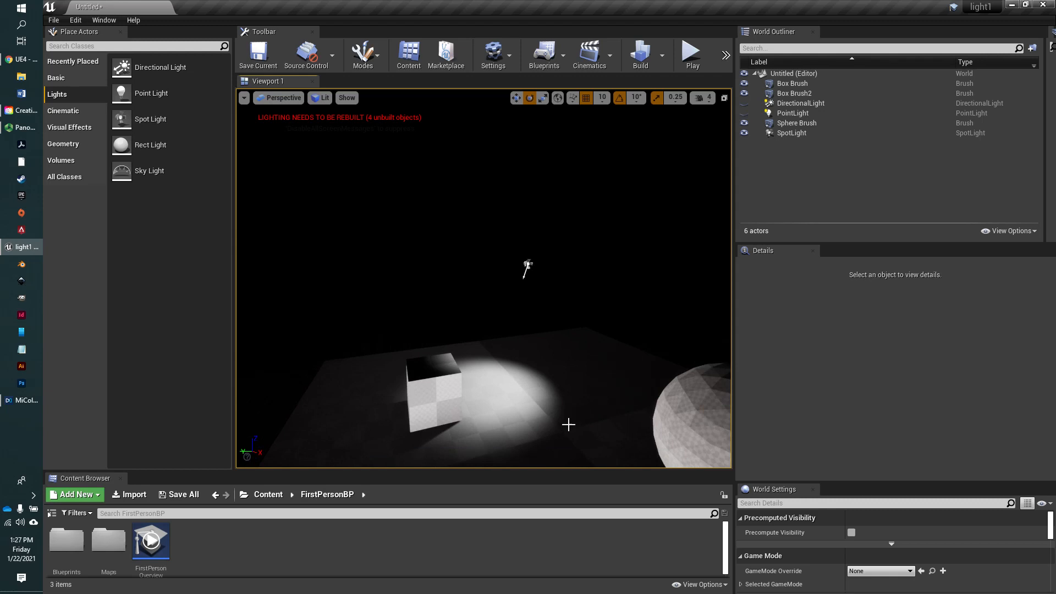
right_click_drag(569, 425, 606, 451)
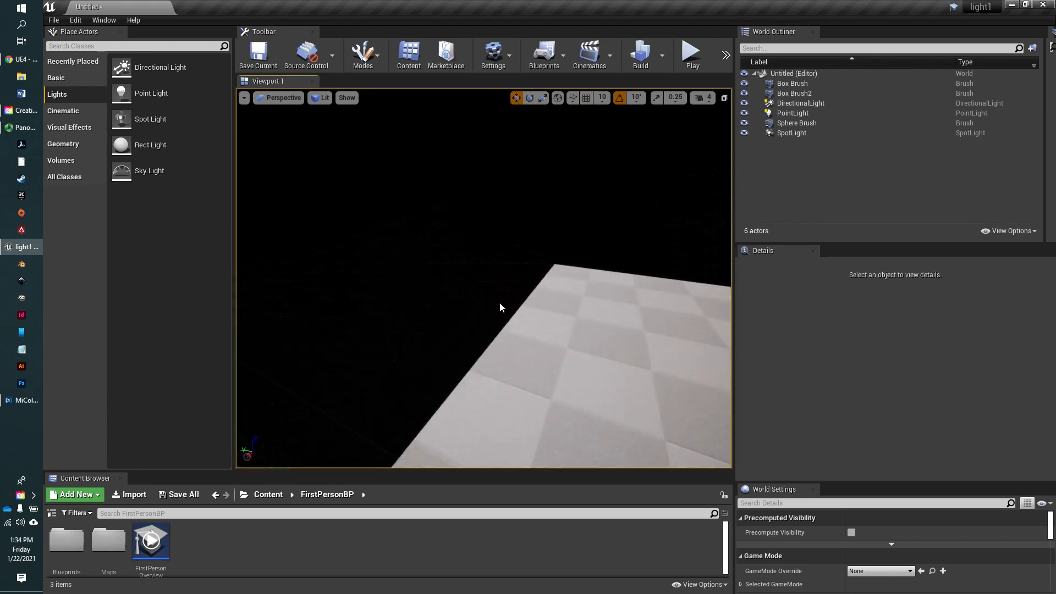
- Place a rect light near the floor in front of the box's dark face
right_click_drag(500, 302, 523, 302)
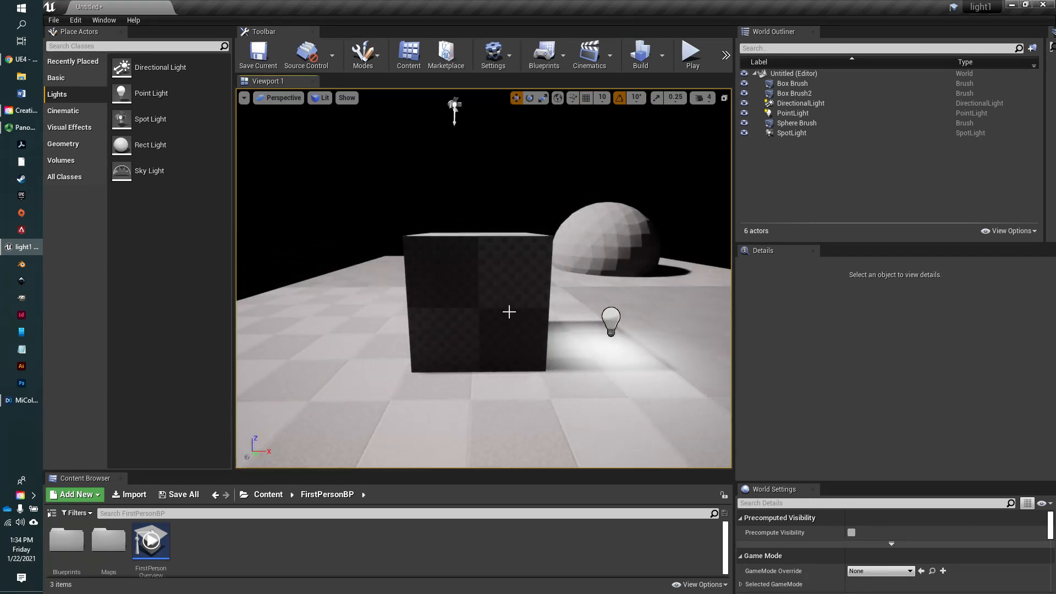
right_click_drag(552, 354, 501, 339)
scroll(594, 339, "up", 2)
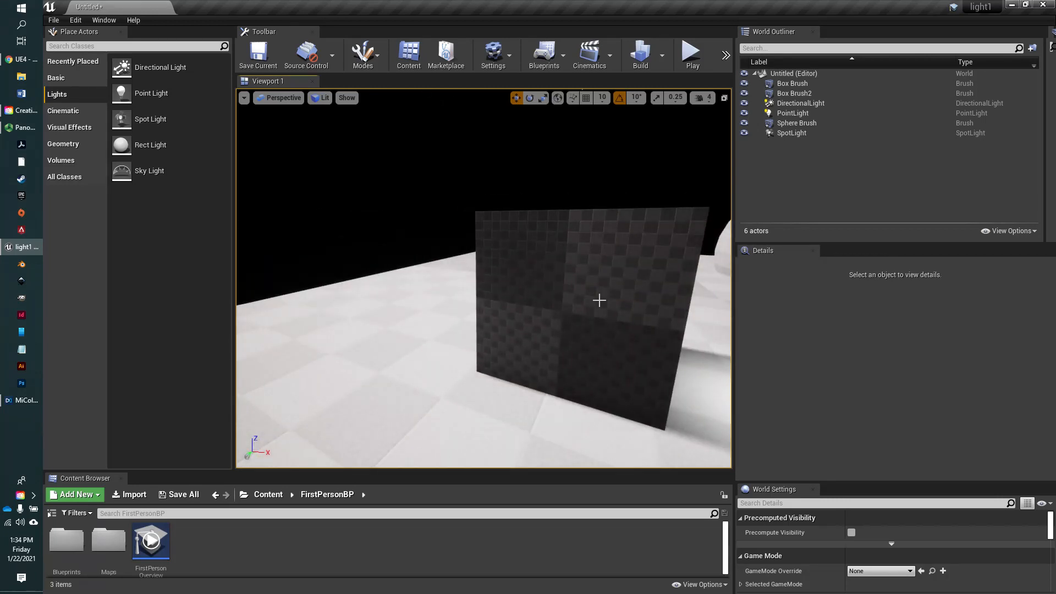
right_click_drag(611, 329, 593, 360)
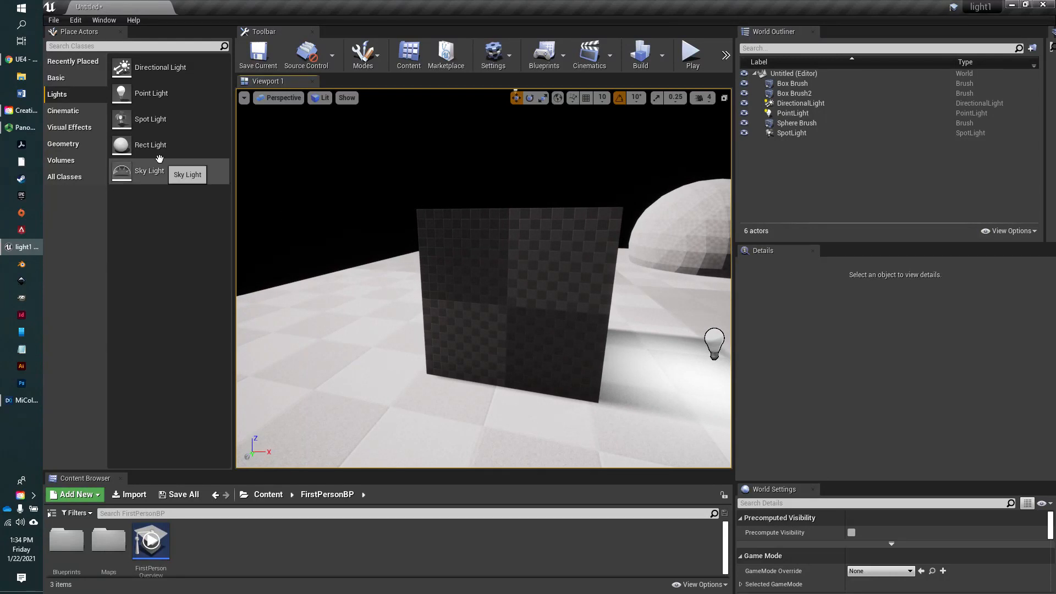
left_click_drag(122, 144, 495, 391)
mouse_move(532, 392)
right_mouse_down()
mouse_move(529, 446)
mouse_move(533, 408)
right_mouse_up()
mouse_move(489, 373)
left_mouse_down()
mouse_move(433, 363)
mouse_move(490, 375)
left_mouse_up()
- Rotate the rect light so its rectangle lies parallel to the box's dark face
key("e")
key("r")
key("e")
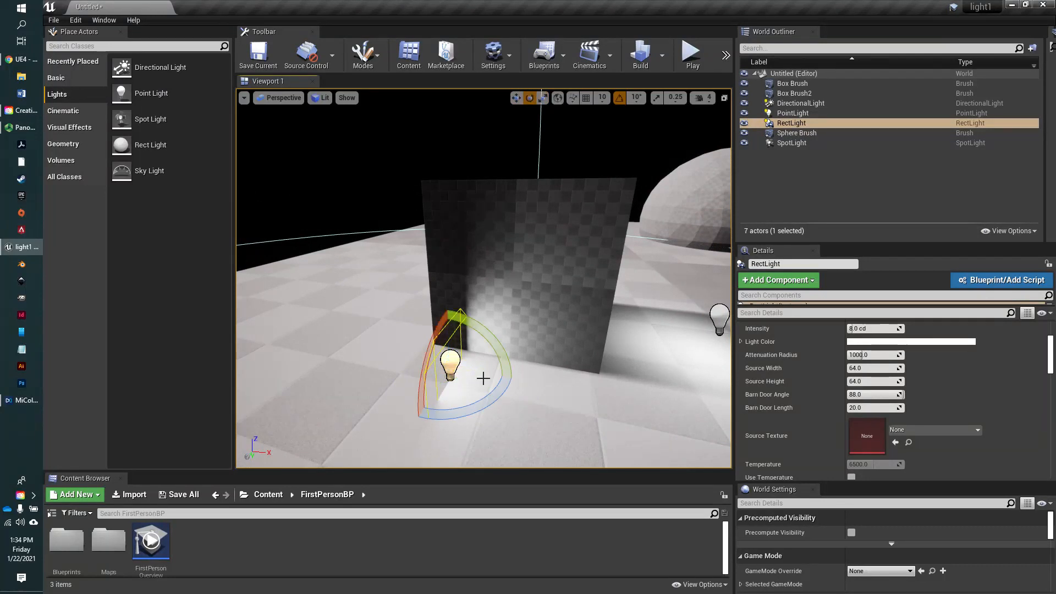
left_click_drag(498, 350, 467, 424)
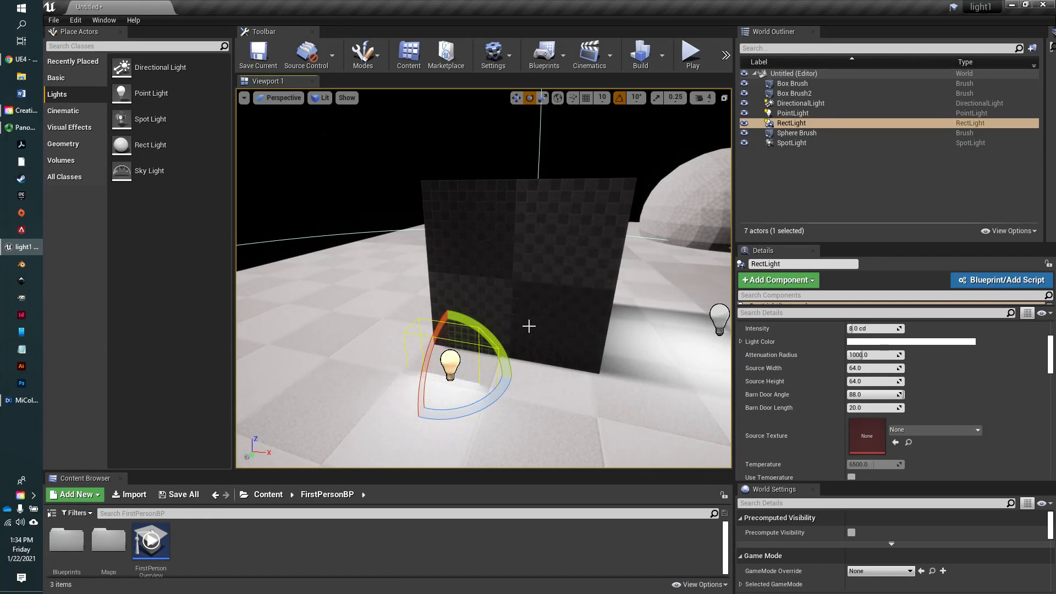
- Move the rect light up and across to the middle of the box's dark face
key("r")
key("w")
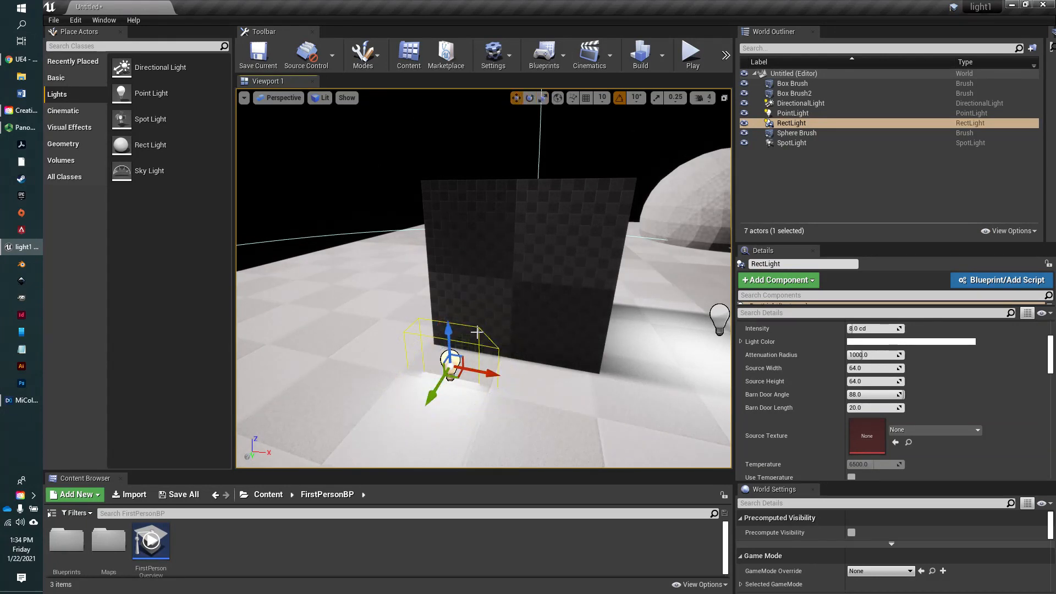
left_click_drag(455, 334, 557, 290)
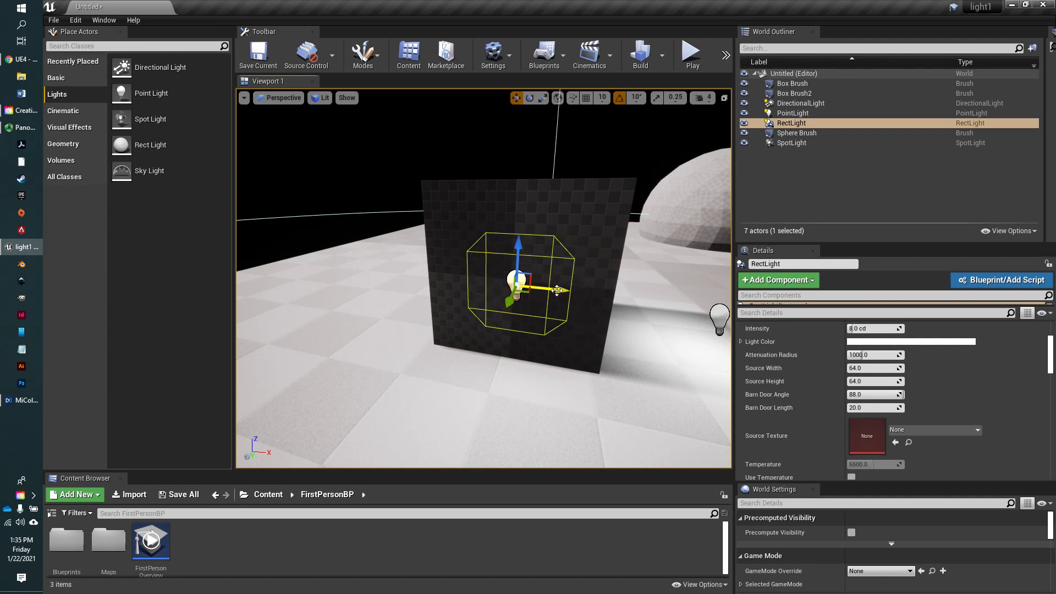
left_click_drag(521, 253, 521, 238)
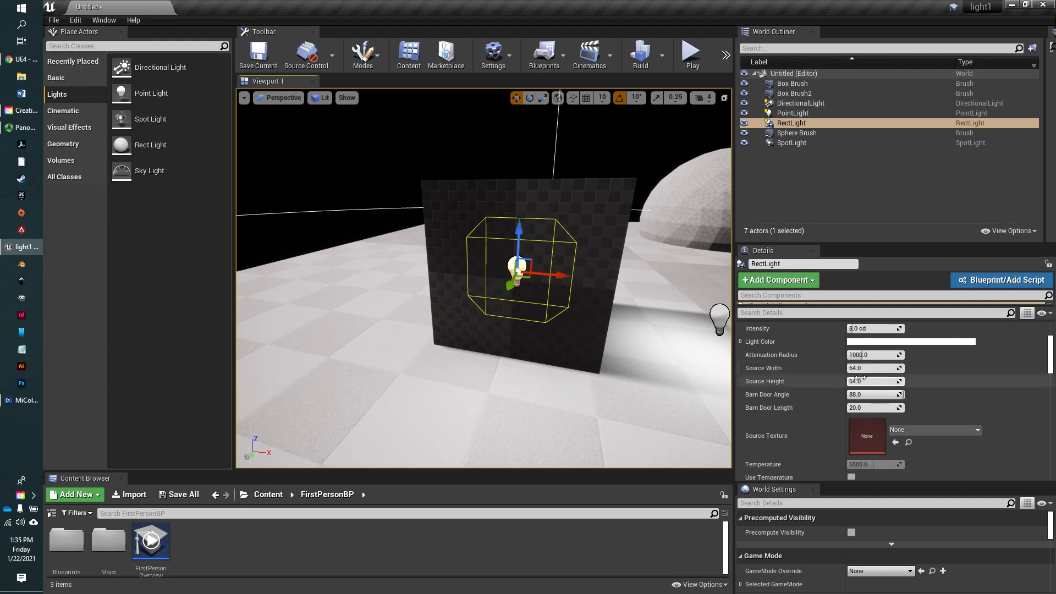
- Enlarge the rect light's source to about 143 wide by 135 high and centre it on the box's dark face
left_click_drag(859, 371, 884, 382)
left_click_drag(519, 242, 519, 251)
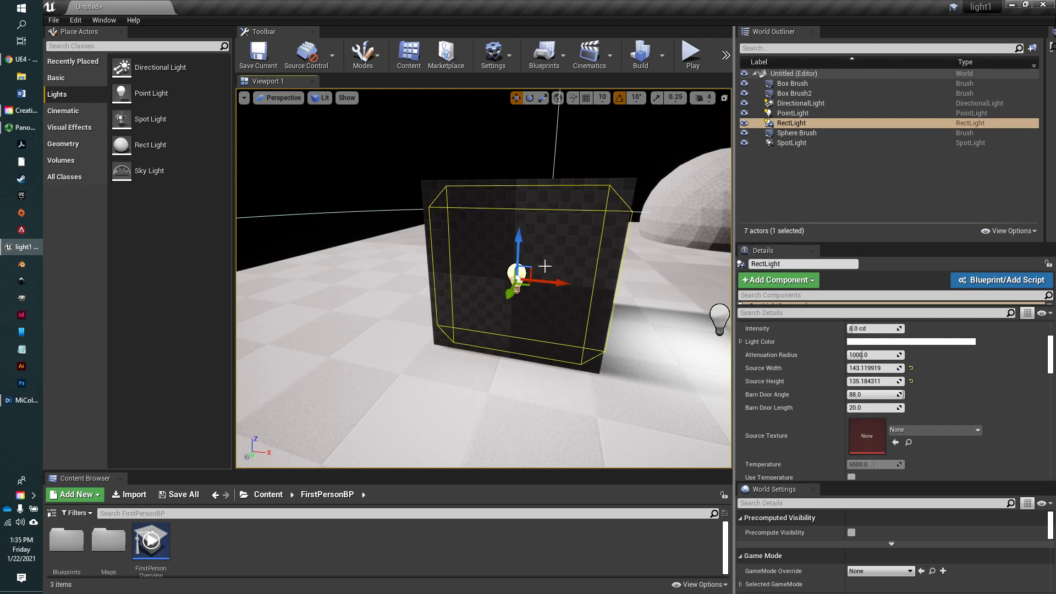
left_click_drag(561, 283, 556, 284)
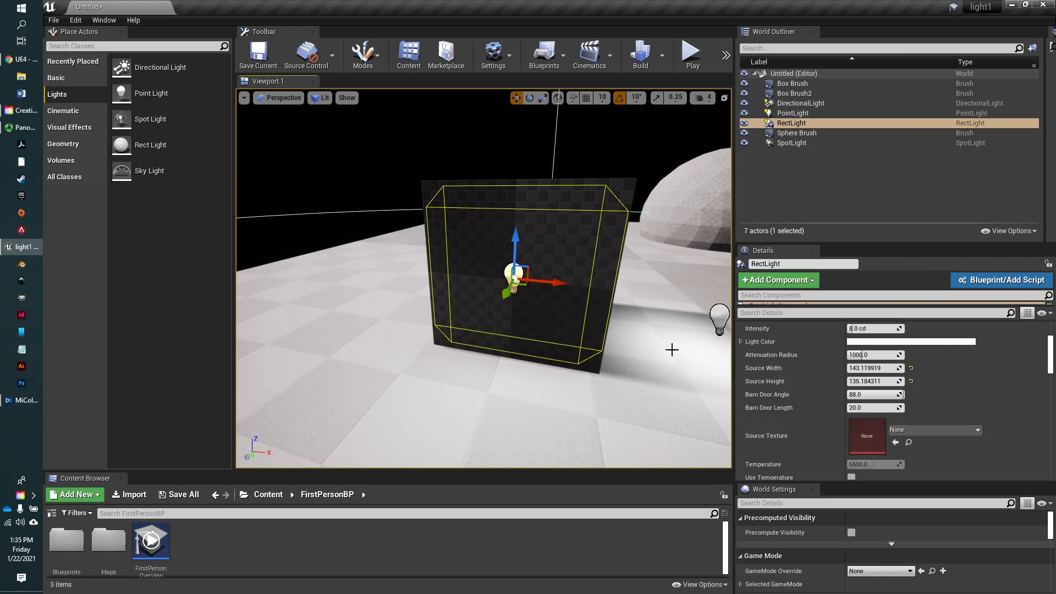
scroll(671, 352, "down", 3)
right_click_drag(639, 357, 637, 327)
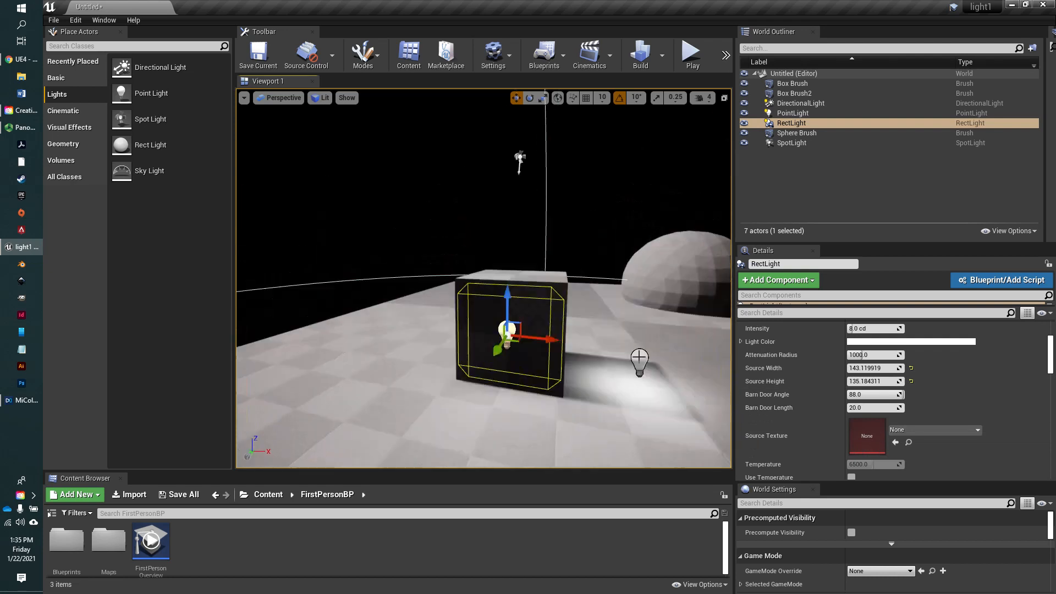
- Delete the directional, point and spot lights so that only the rect light illuminates the level
left_click(807, 104)
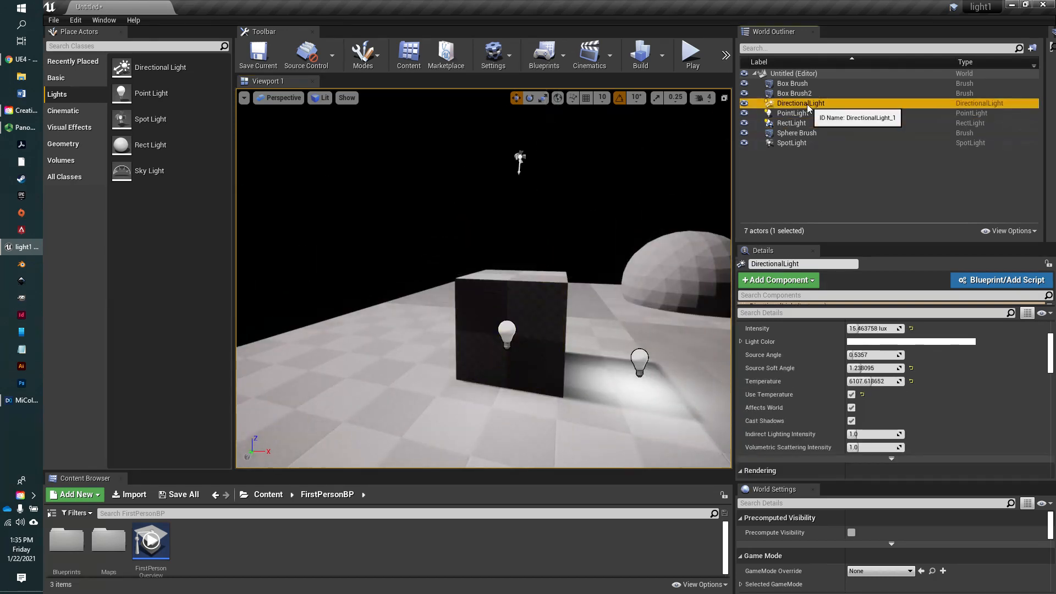
key("Delete")
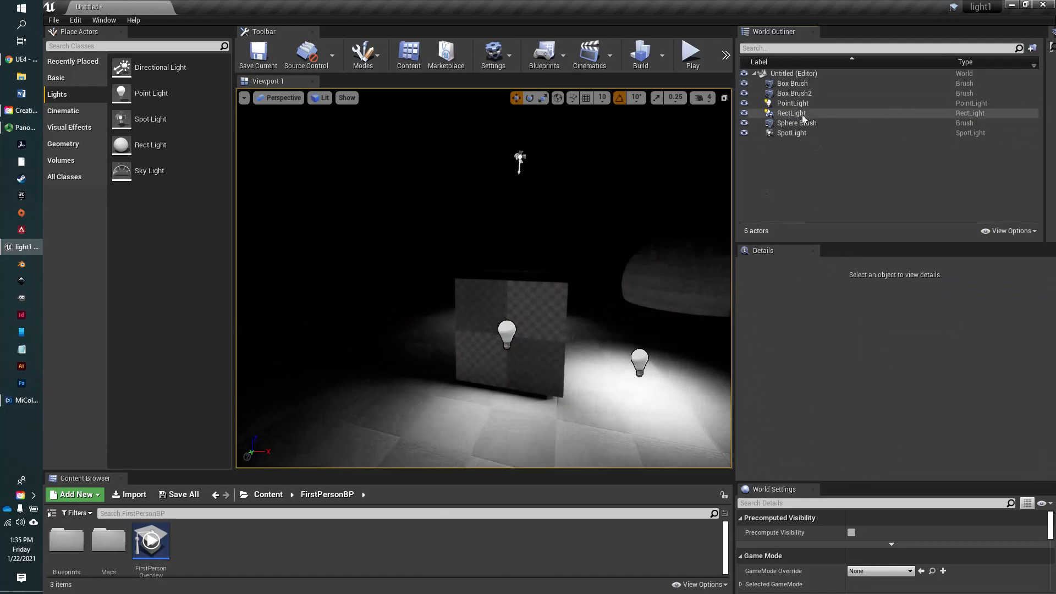
left_click(802, 105)
key("Delete")
right_click_drag(622, 236, 684, 240)
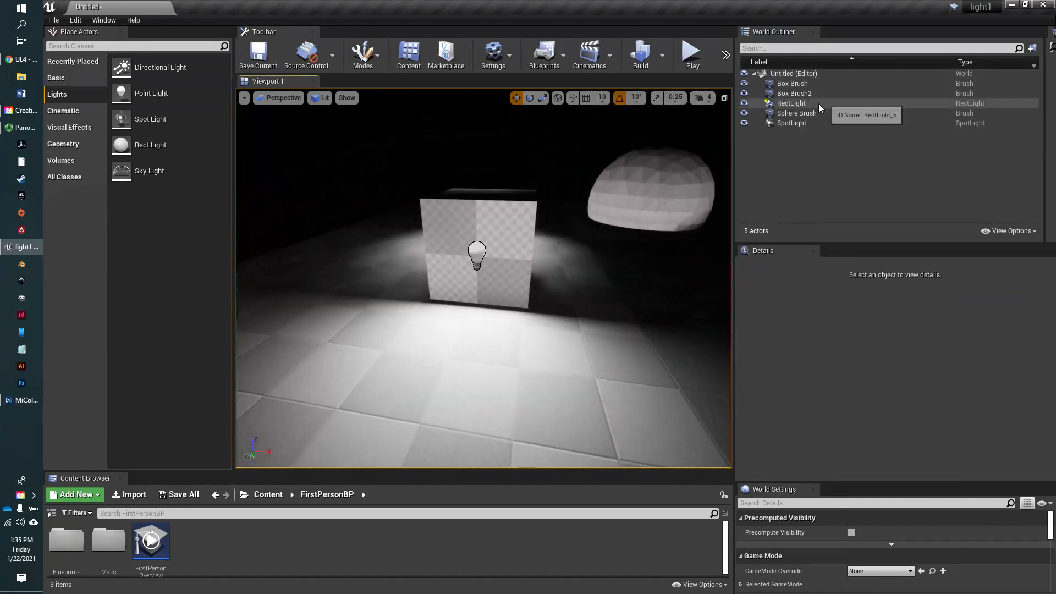
left_click(794, 122)
key("Delete")
mouse_move(551, 275)
right_mouse_down()
mouse_move(555, 291)
mouse_move(548, 282)
right_mouse_up()
mouse_move(615, 286)
right_mouse_down()
mouse_move(592, 308)
mouse_move(616, 298)
mouse_move(628, 272)
right_mouse_up()
scroll(616, 288, "up", 3)
scroll(618, 292, "down", 3)
scroll(618, 293, "up", 3)
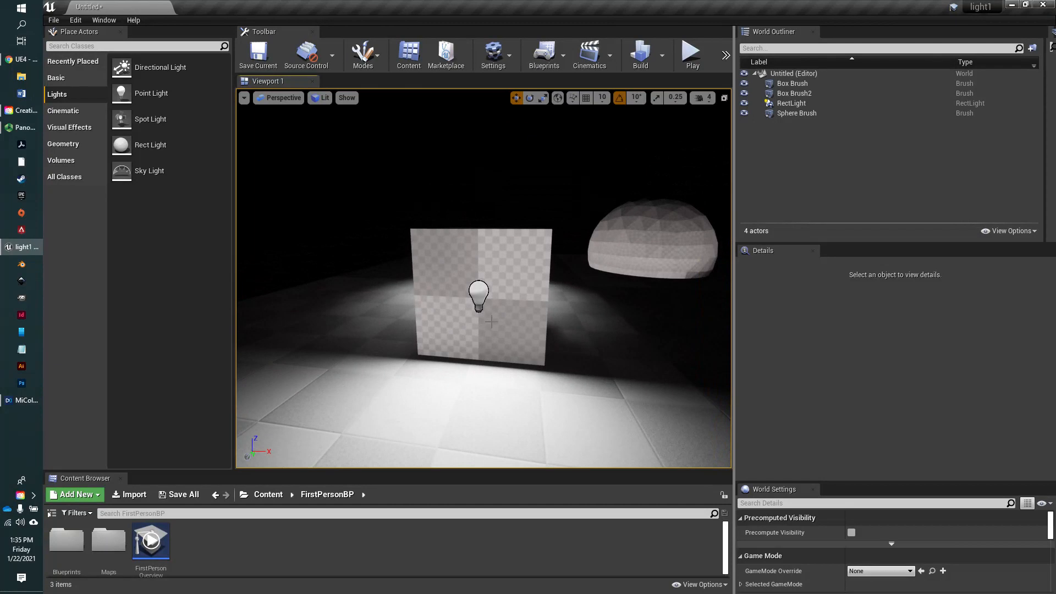
- Duplicate the rect light slightly in front of the original and rotate the copy to shine onto the box's face
left_click(786, 104)
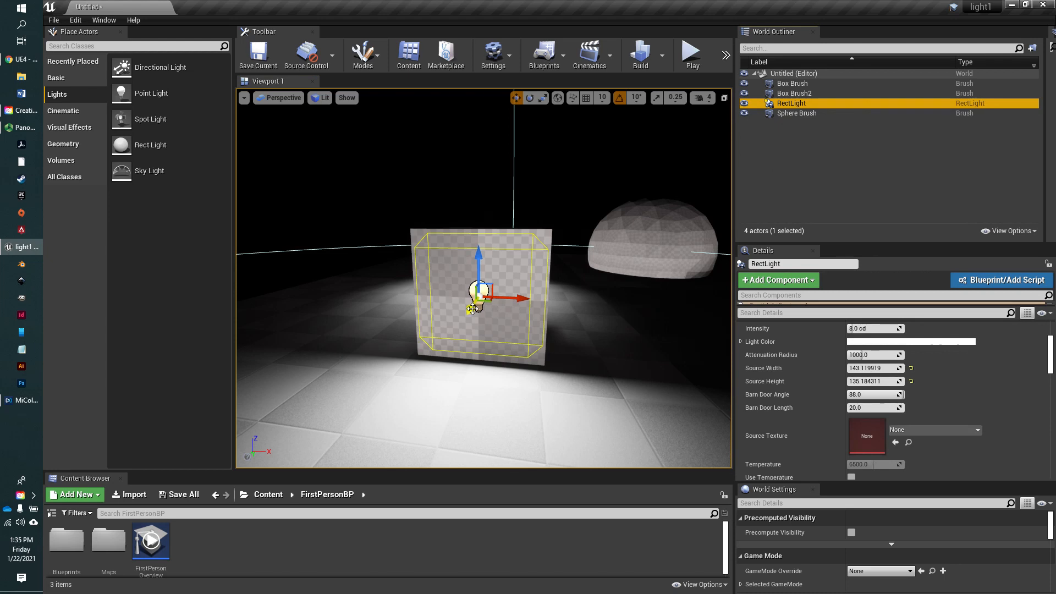
left_click_drag(472, 310, 465, 316, "alt")
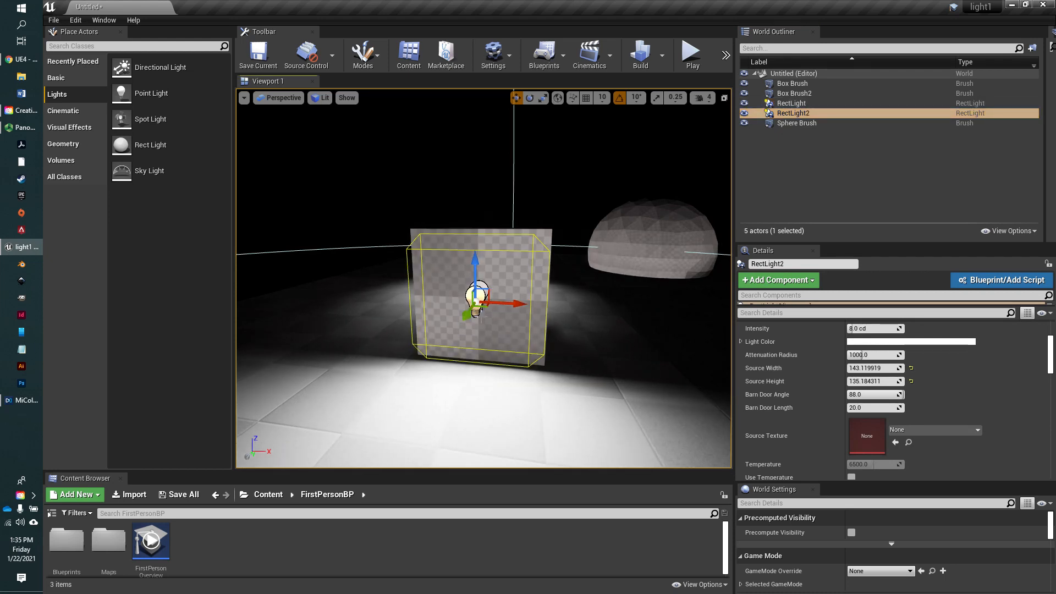
key("e")
left_click_drag(482, 323, 392, 323)
key("w")
- Build the level's lighting and play-test the level in front of the lit box face
right_click_drag(496, 394, 513, 423)
mouse_move(450, 295)
right_mouse_down()
mouse_move(540, 275)
mouse_move(450, 295)
right_mouse_up()
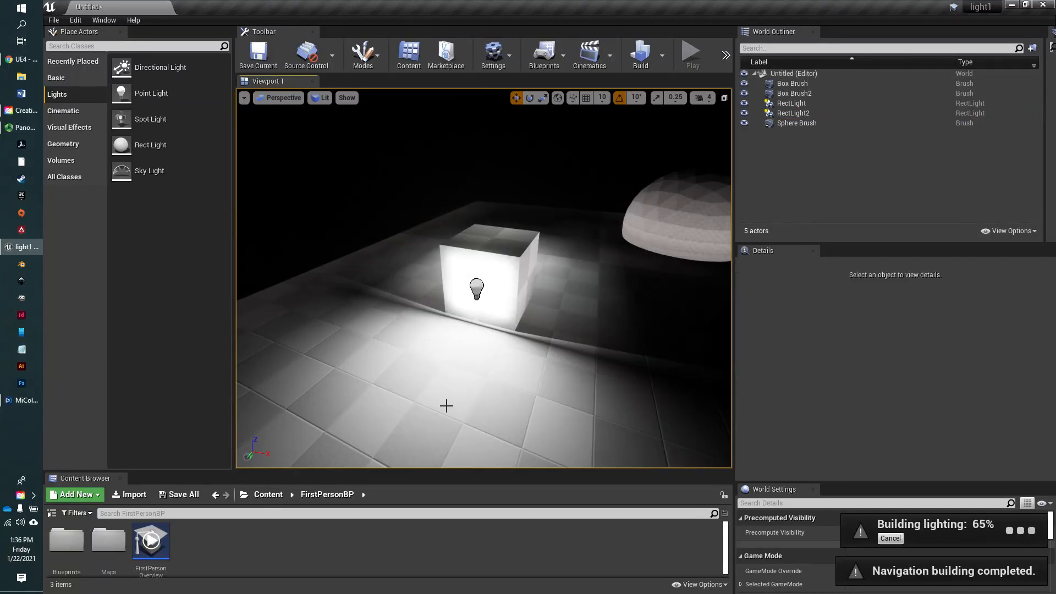
right_click_drag(332, 335, 321, 328)
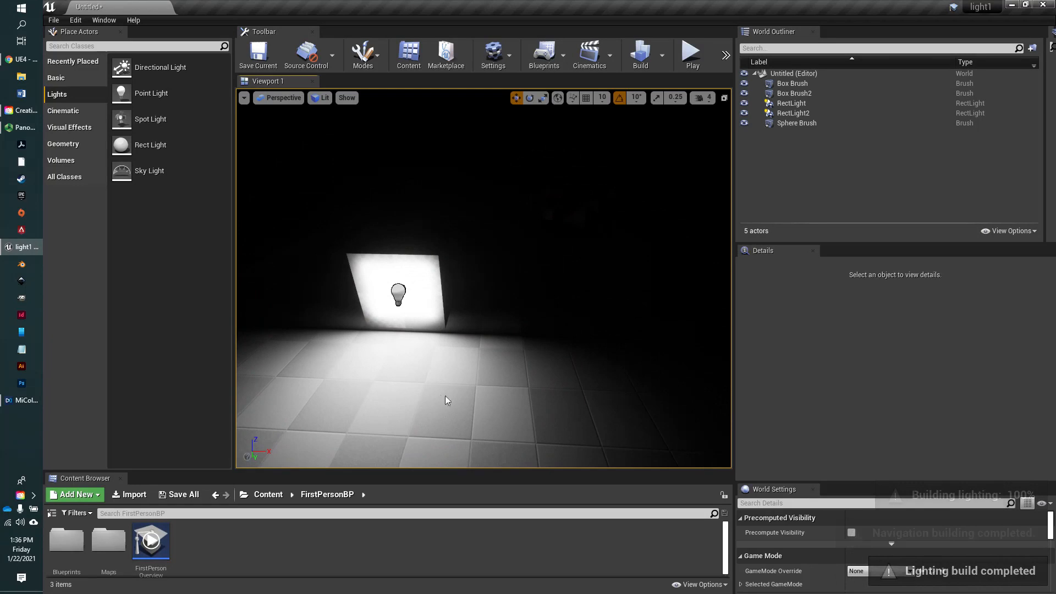
right_click_drag(452, 384, 495, 389)
left_click(691, 53)
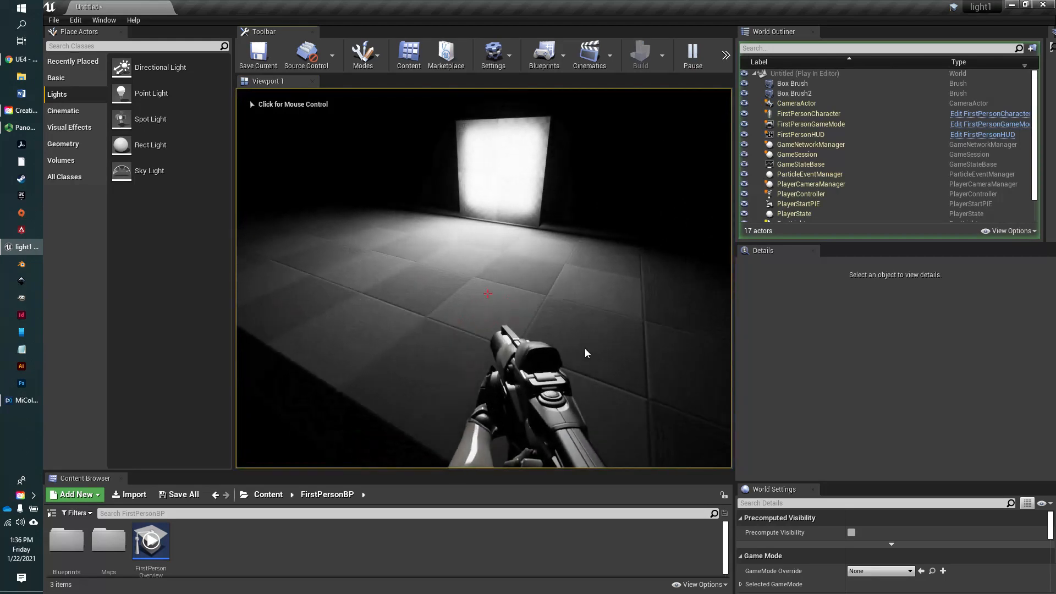
key("Escape")
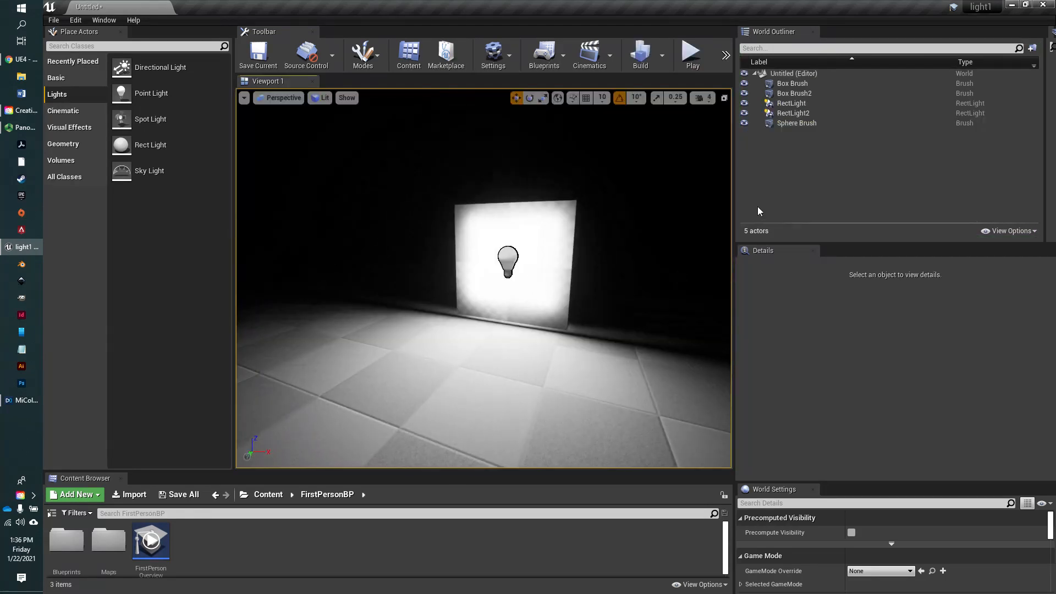
- Tint the duplicated rect light pale blue, about R 0.56, G 0.90, B 1.0
left_click(801, 114)
left_click(897, 343)
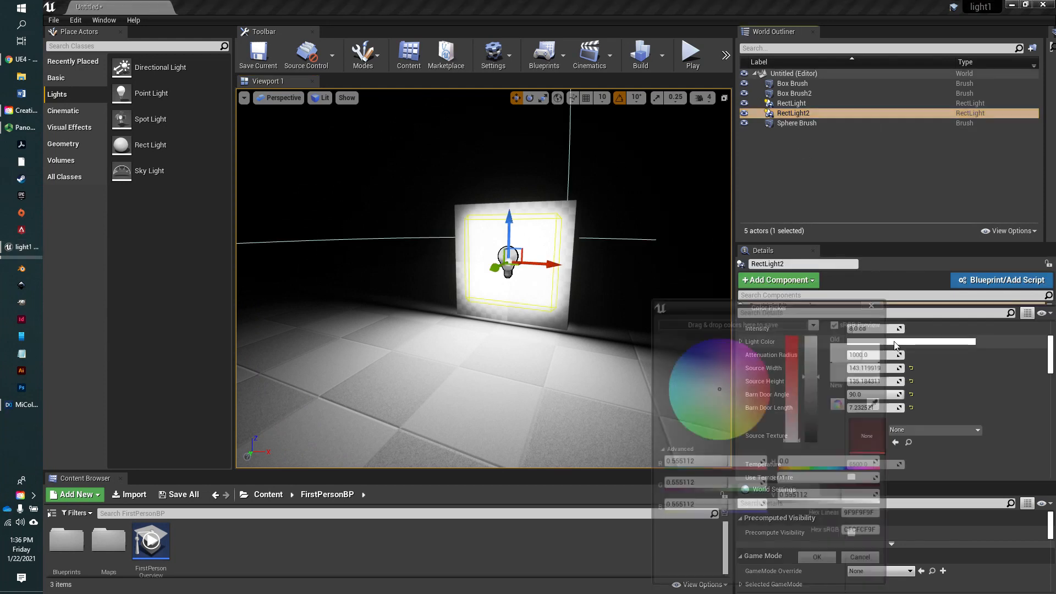
left_click_drag(722, 392, 700, 385)
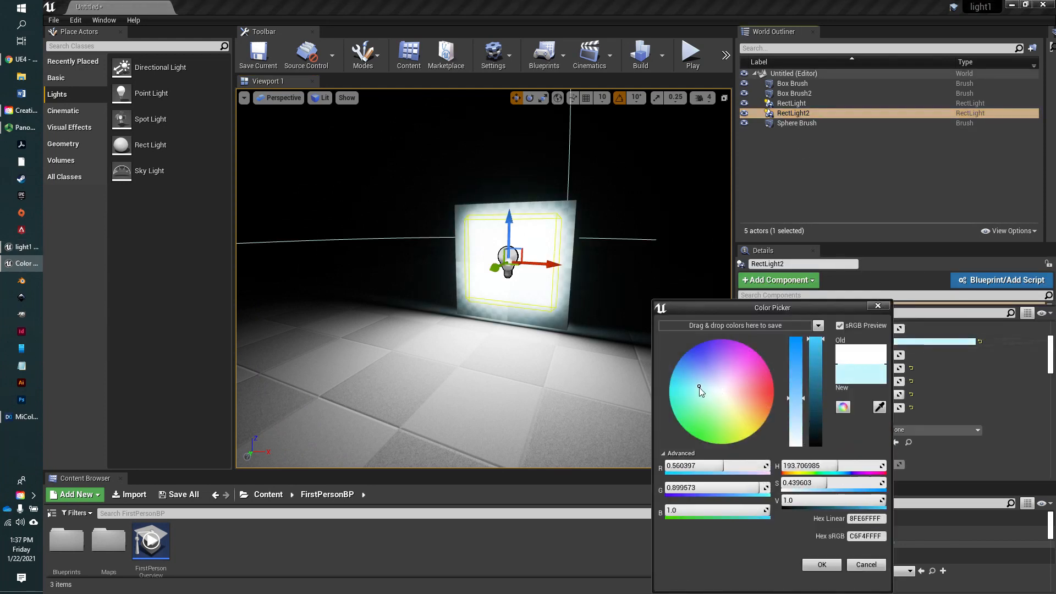